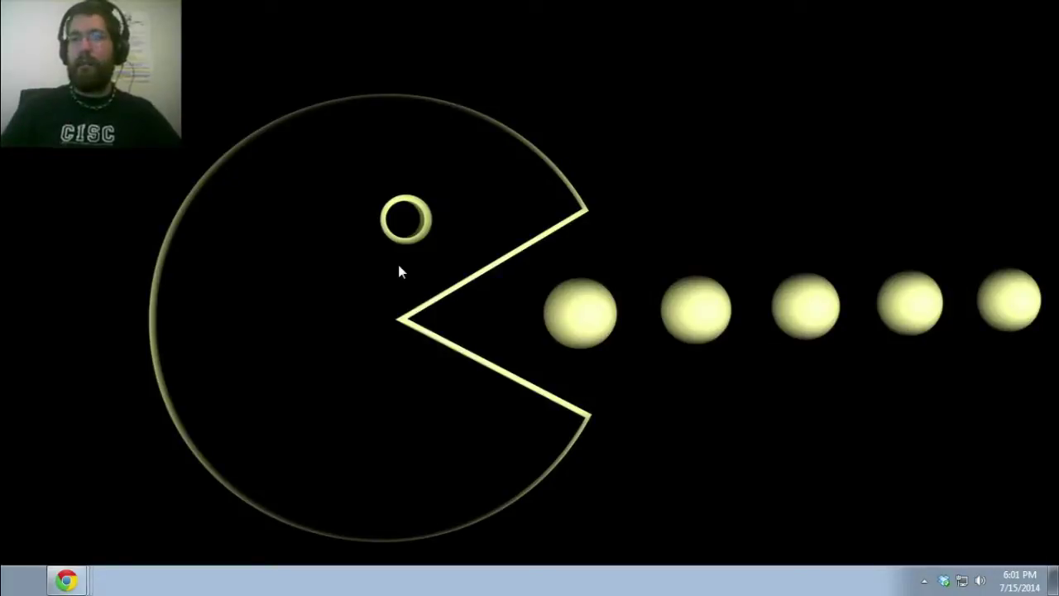
# - Switch to the Chrome window showing the Humble Bundle 2K games page
pyautogui.hotkey('alt', 'Tab')
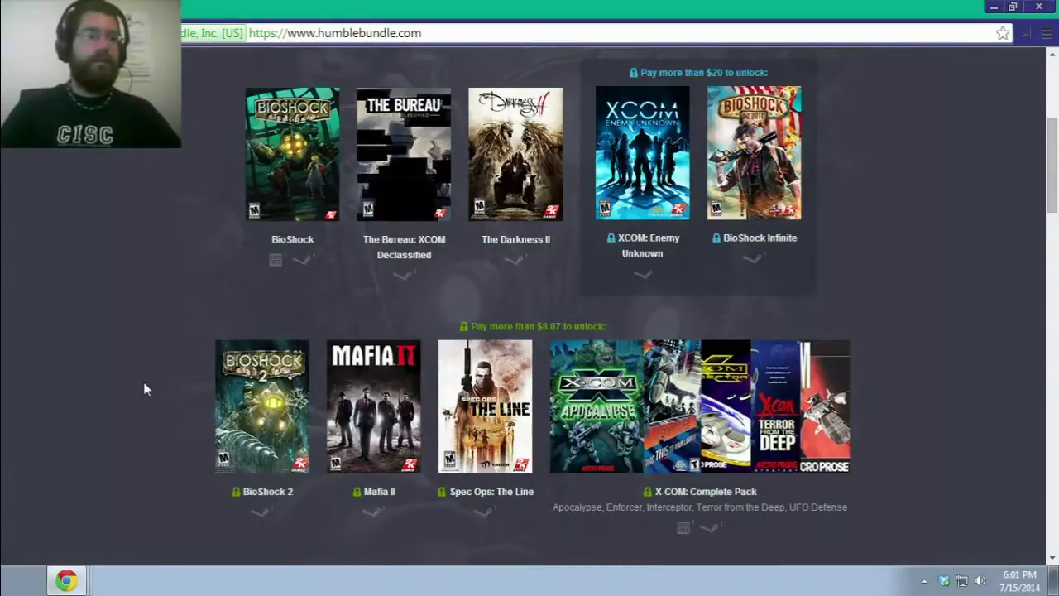
pyautogui.scroll(-3, 144, 388)
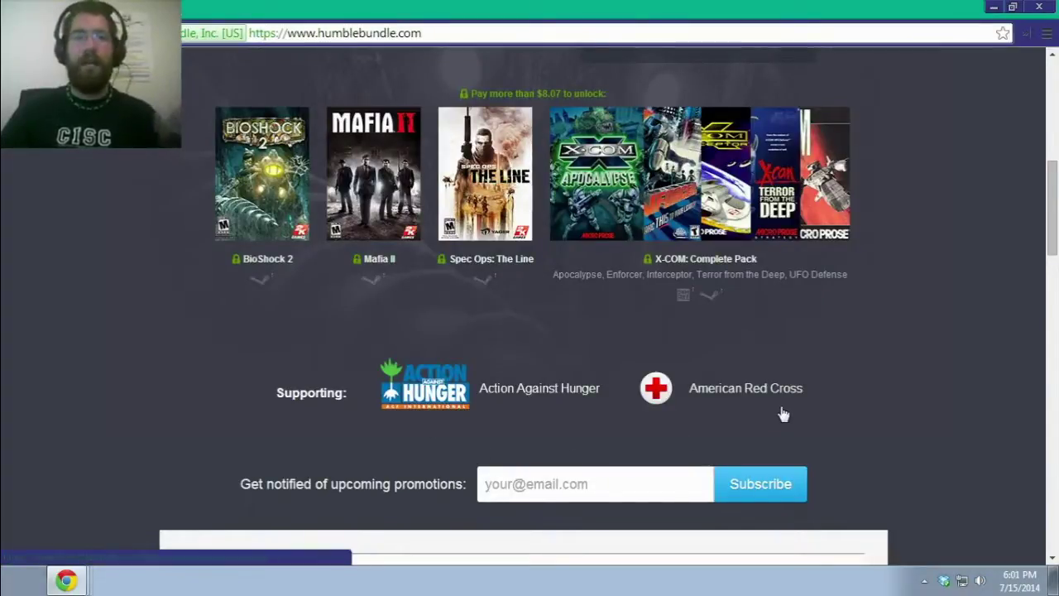
pyautogui.scroll(2, 876, 432)
pyautogui.scroll(1, 886, 436)
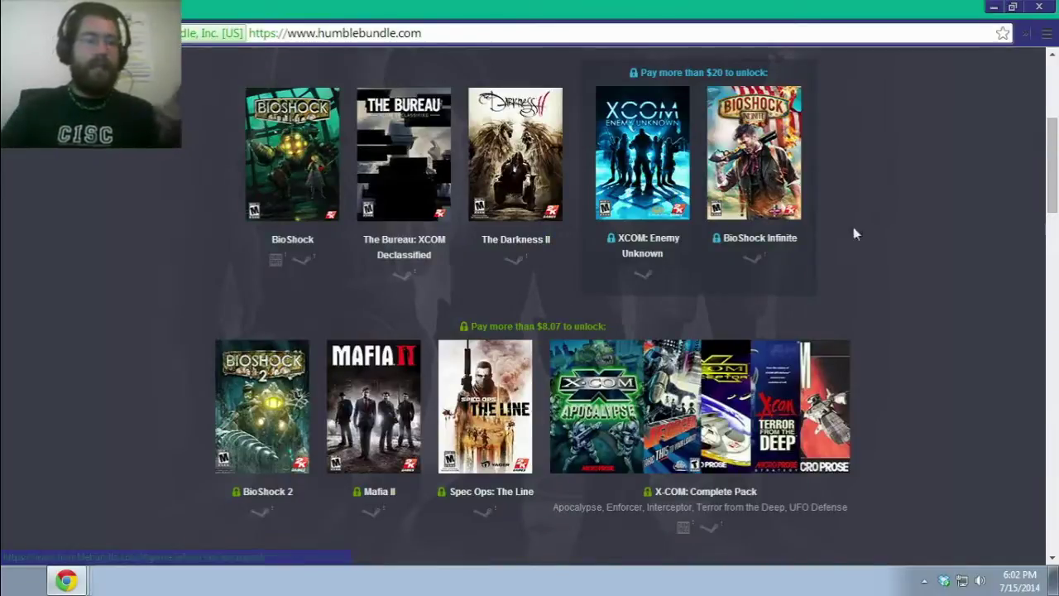
pyautogui.scroll(-3, 927, 260)
pyautogui.scroll(7, 926, 260)
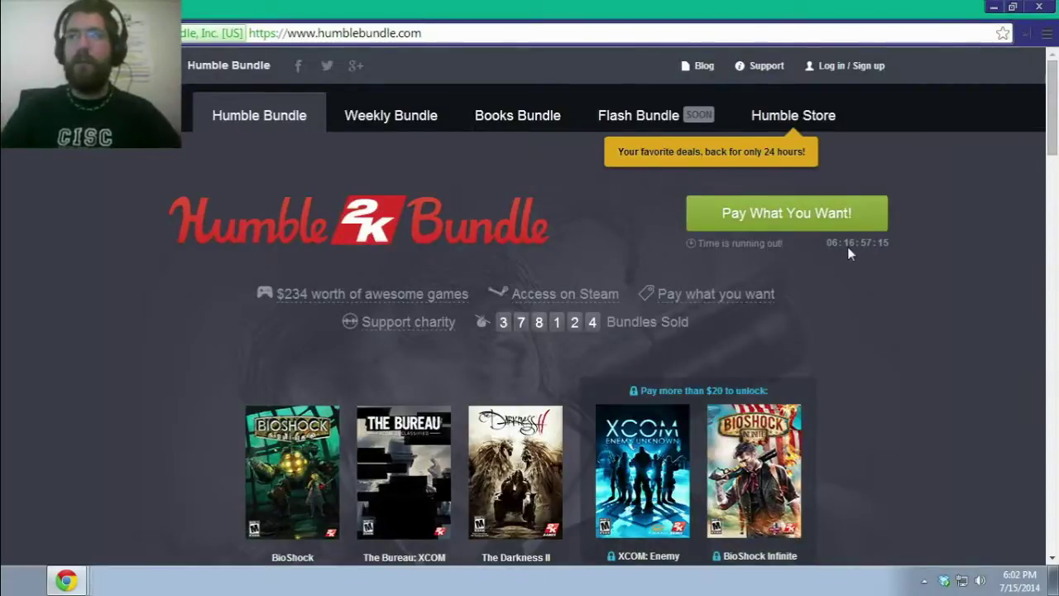
pyautogui.scroll(-2, 844, 289)
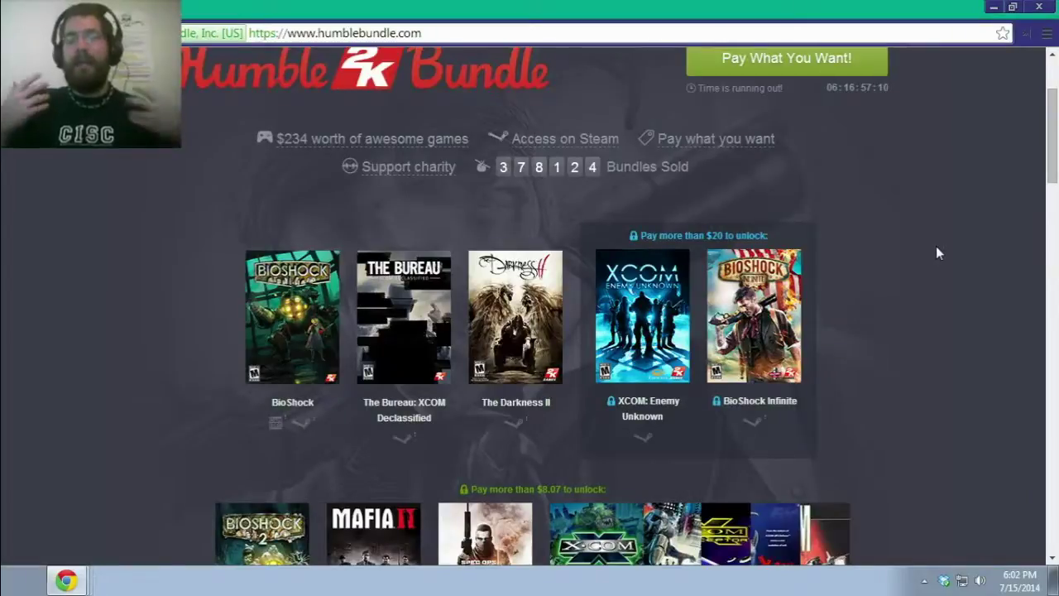
pyautogui.scroll(-1, 936, 253)
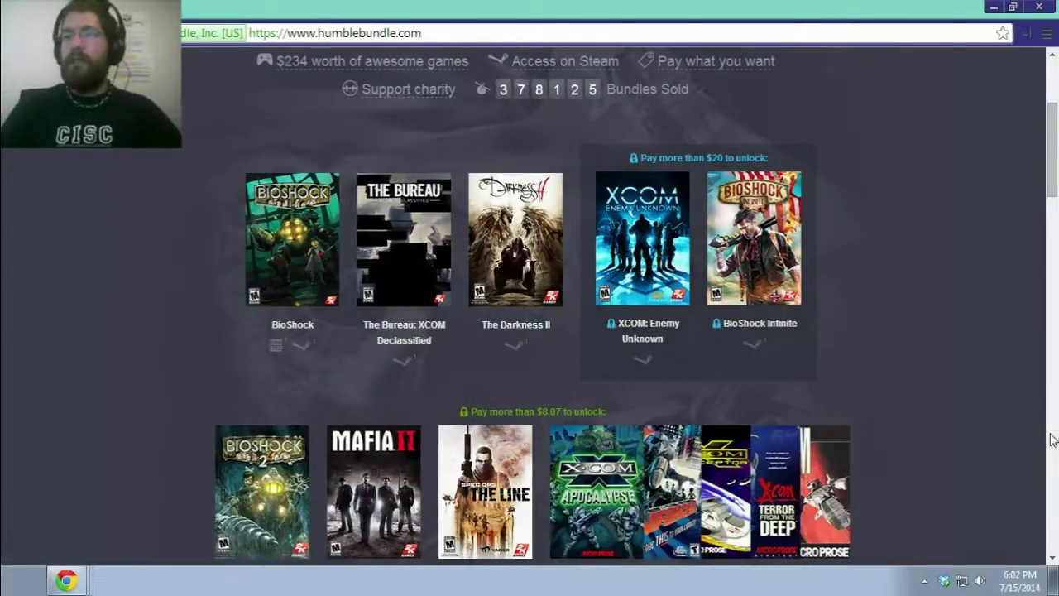
# - Review the $4.99 X-COM: UFO Defense Steam page, then minimize it to reveal openxcom.org
pyautogui.hotkey('ctrl', 'Tab')
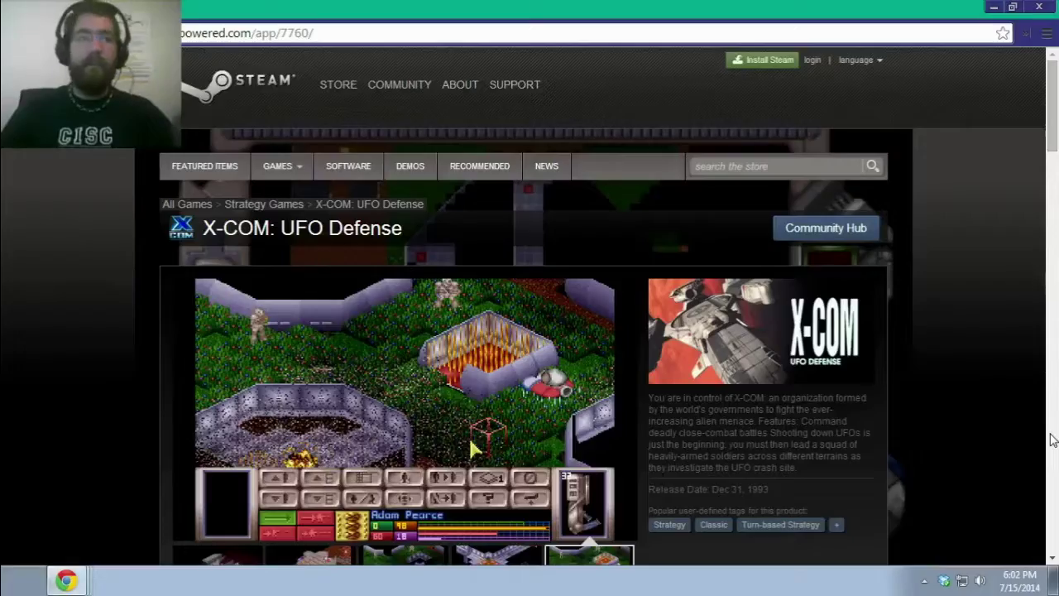
pyautogui.scroll(-3, 964, 370)
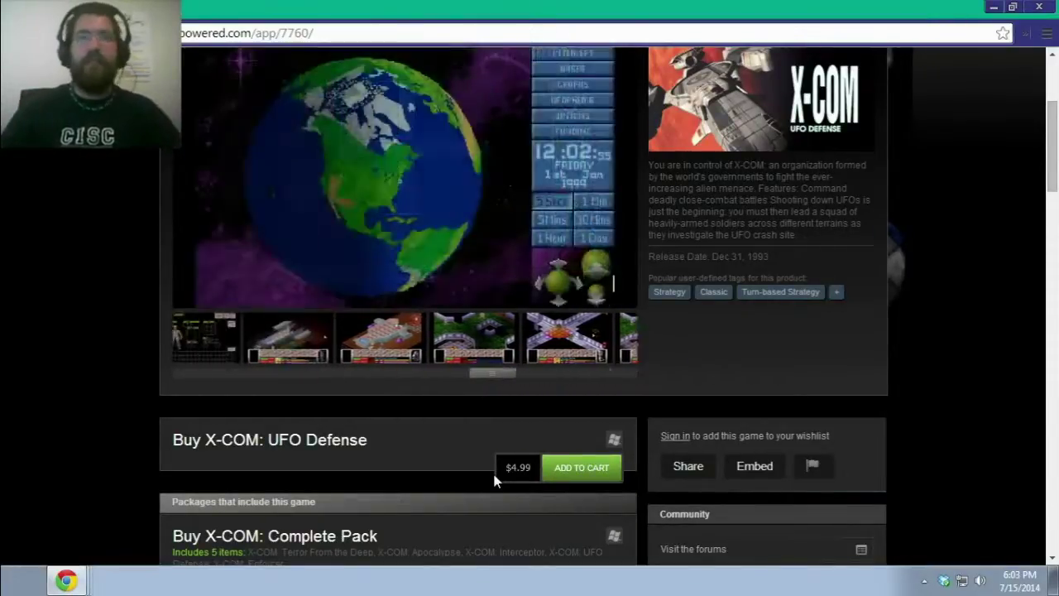
pyautogui.scroll(1, 886, 407)
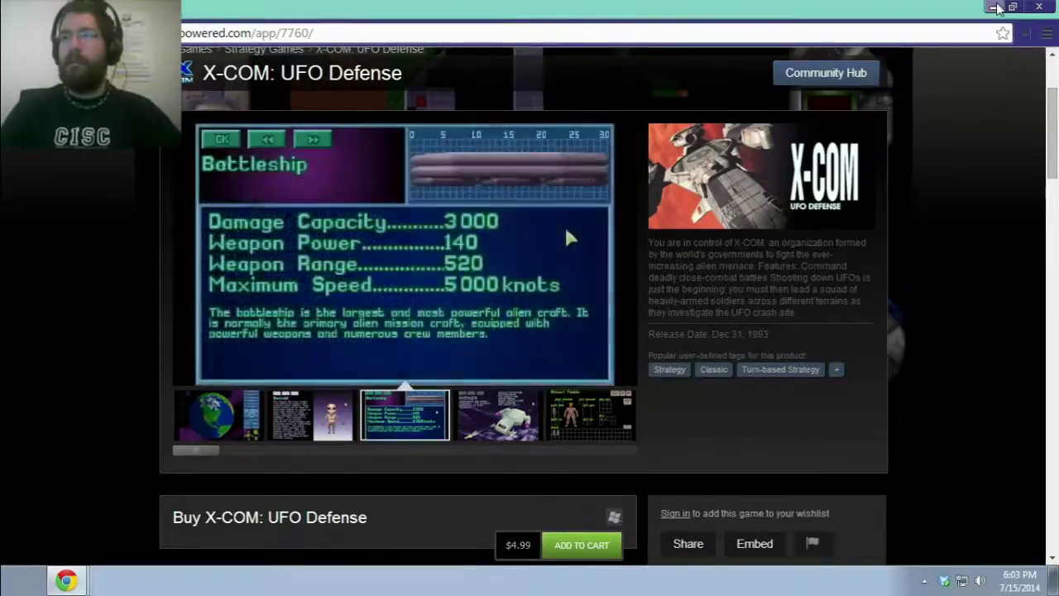
pyautogui.click(995, 7)
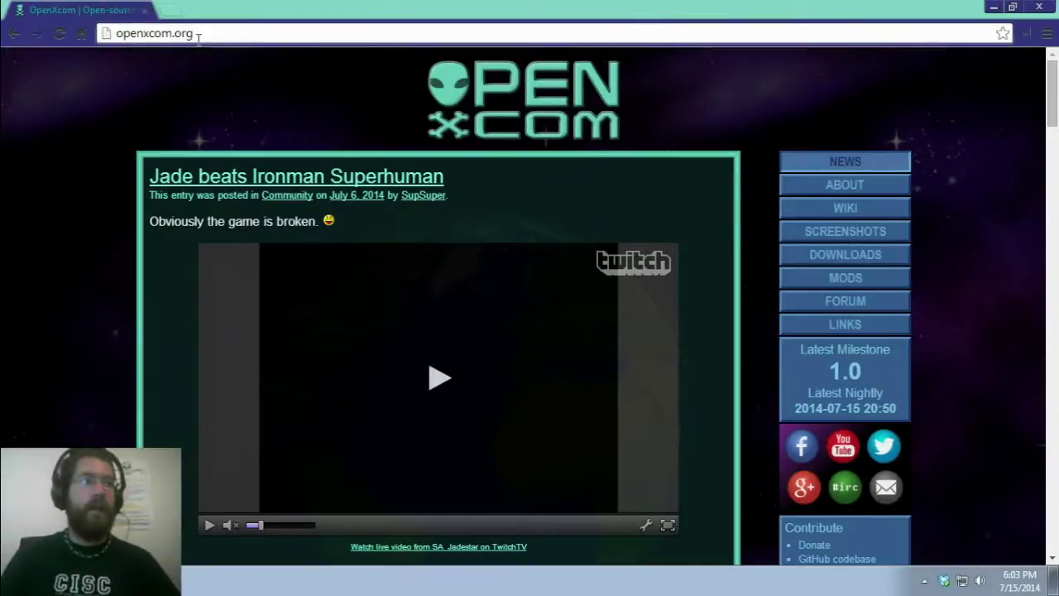
# - Download and launch the OpenXcom 1.0 Windows Installer from the site's Downloads page
pyautogui.click(867, 258)
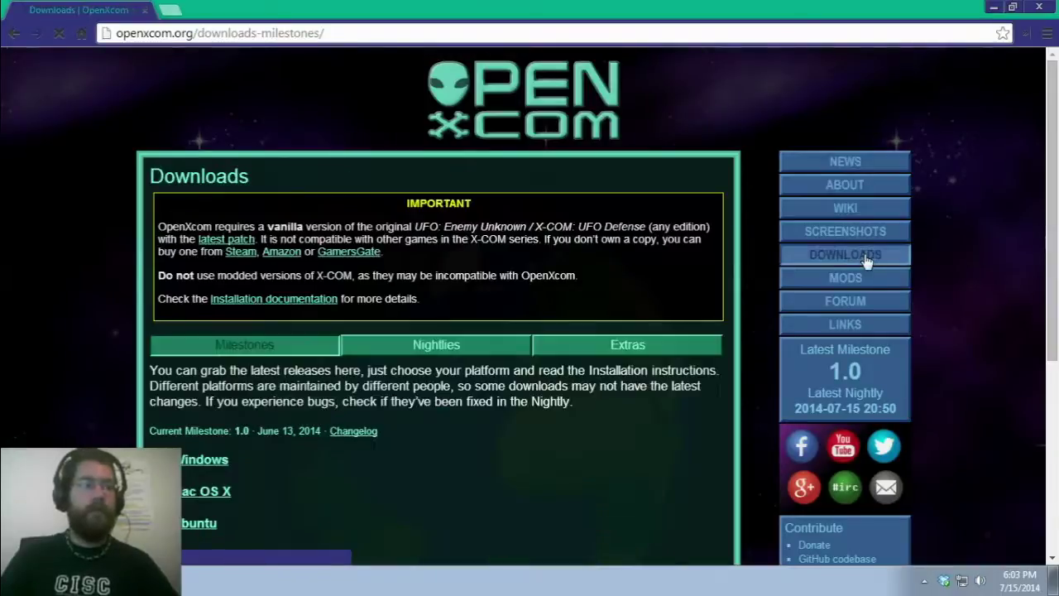
pyautogui.scroll(-2, 914, 329)
pyautogui.scroll(1, 914, 329)
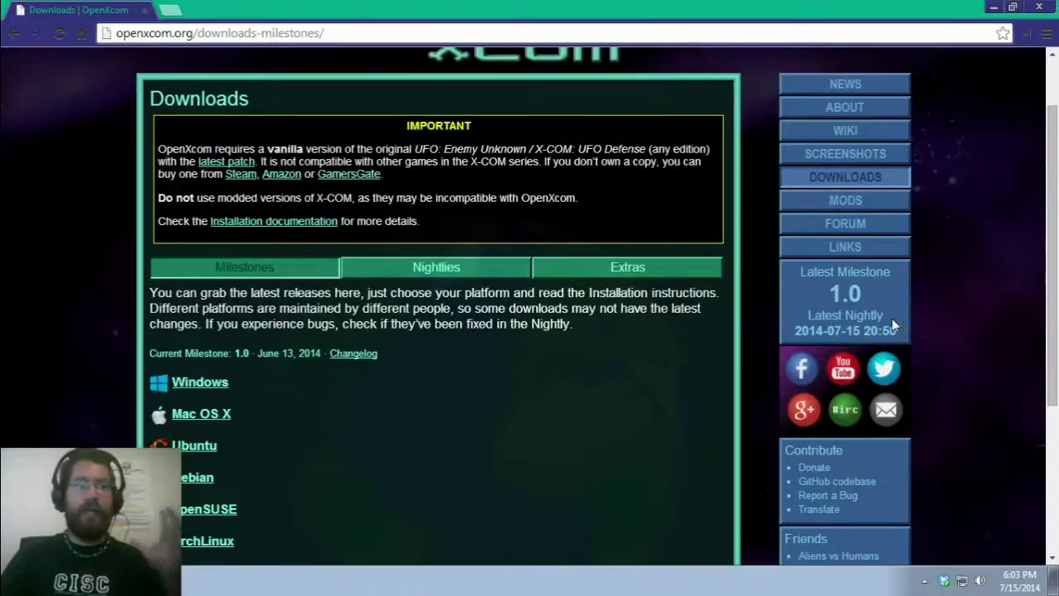
pyautogui.scroll(-2, 373, 405)
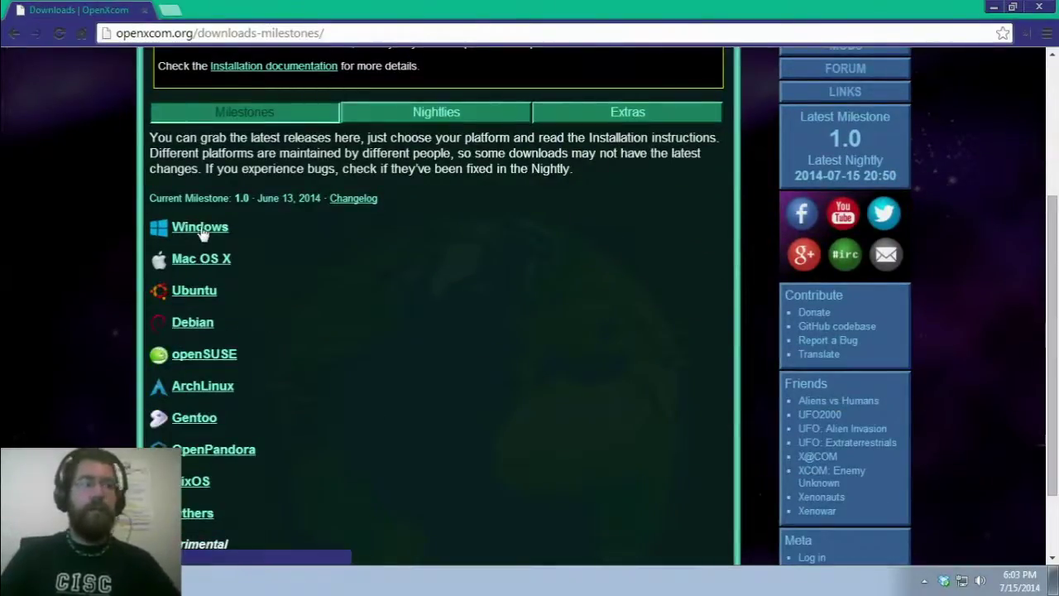
pyautogui.click(203, 231)
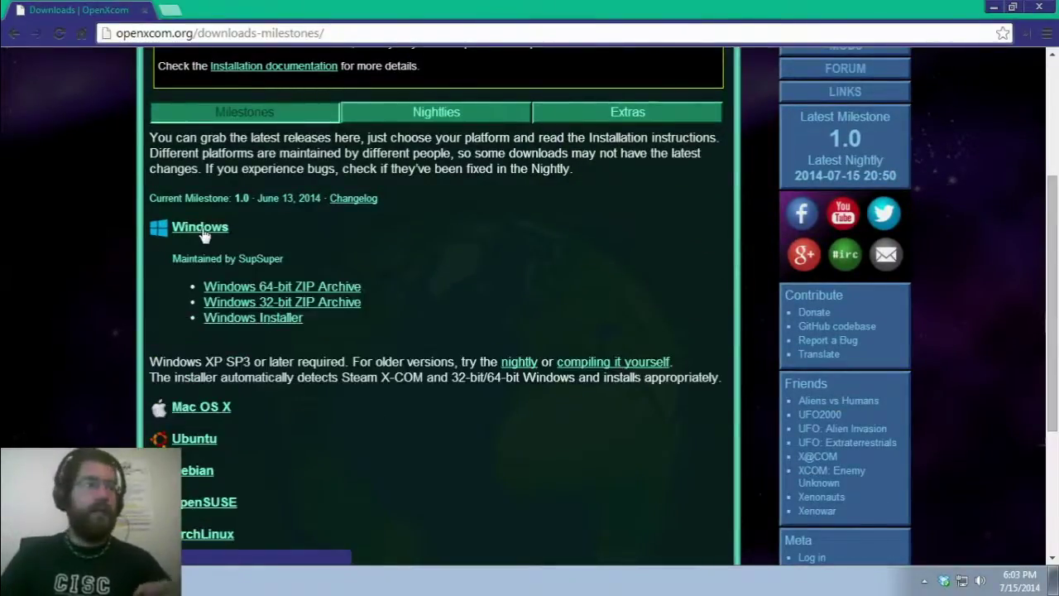
pyautogui.click(264, 327)
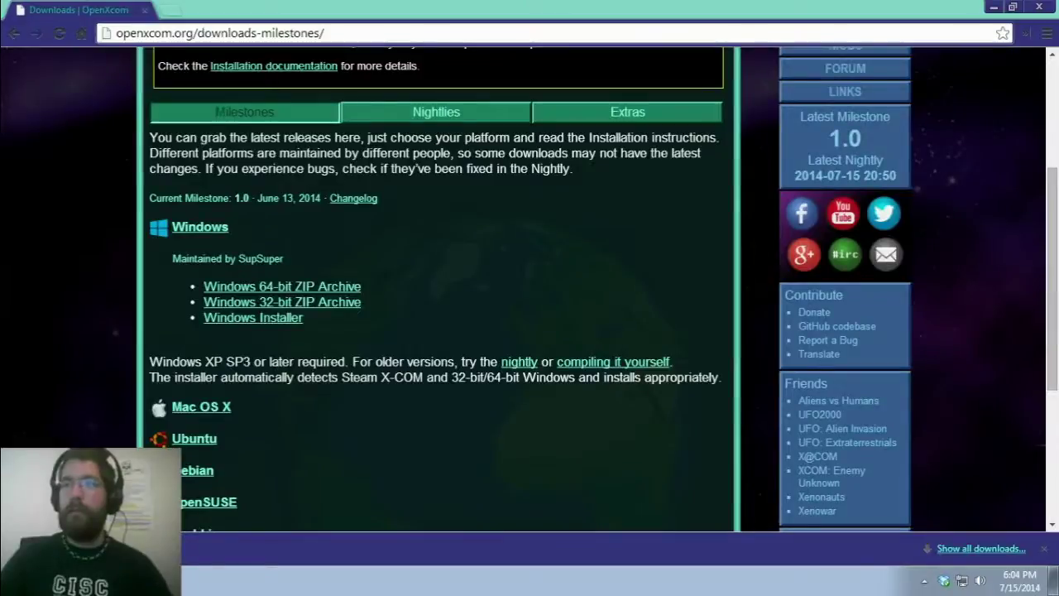
pyautogui.moveTo(662, 193); pyautogui.dragTo(536, 117)
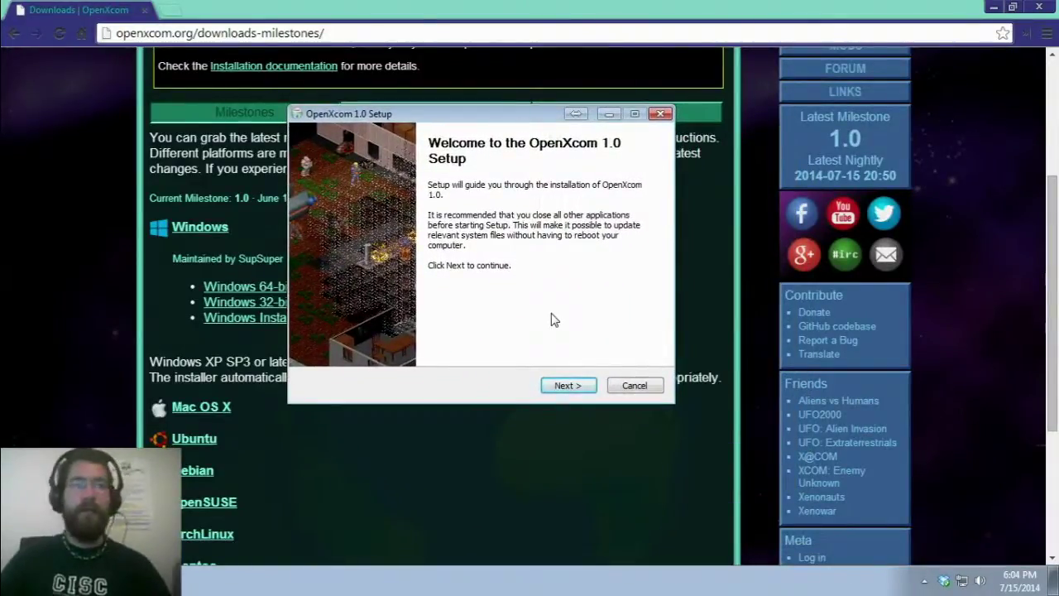
# - Advance the OpenXcom 1.0 Setup past welcome, components and the default install folder
pyautogui.click(567, 385)
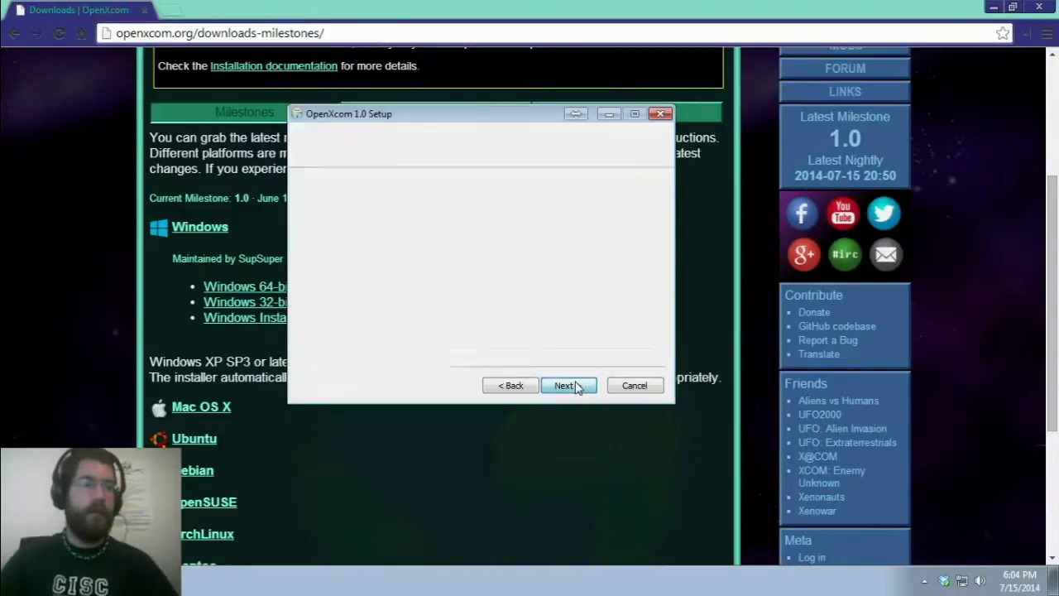
pyautogui.moveTo(477, 254)
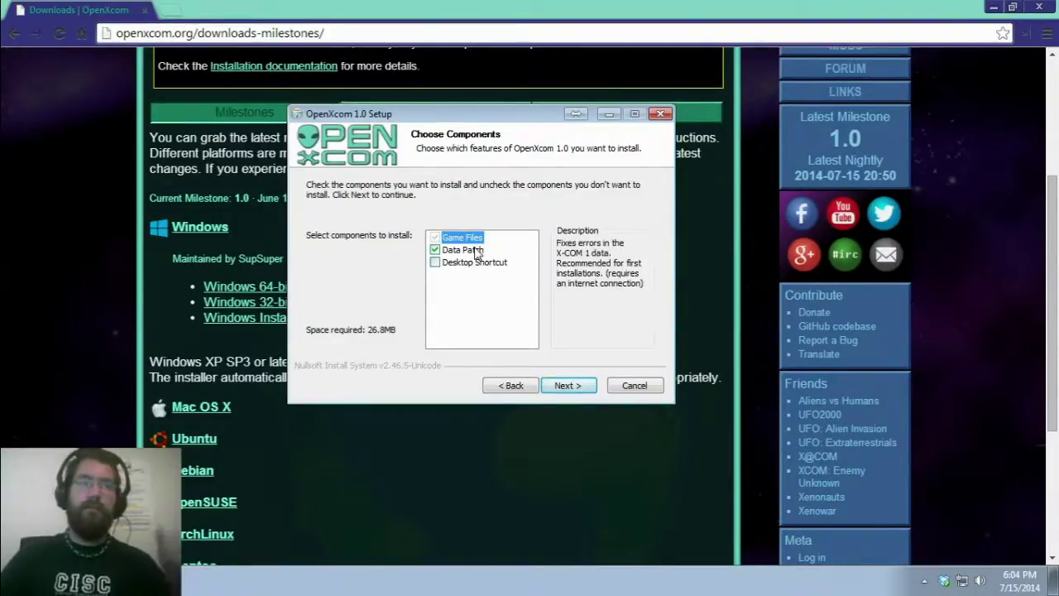
pyautogui.moveTo(452, 242)
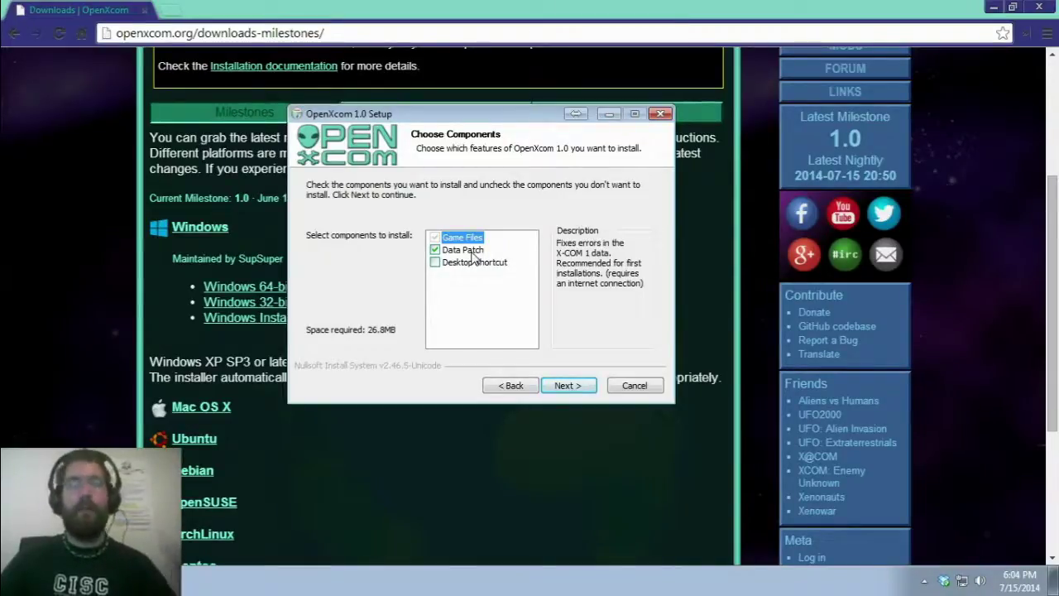
pyautogui.click(582, 390)
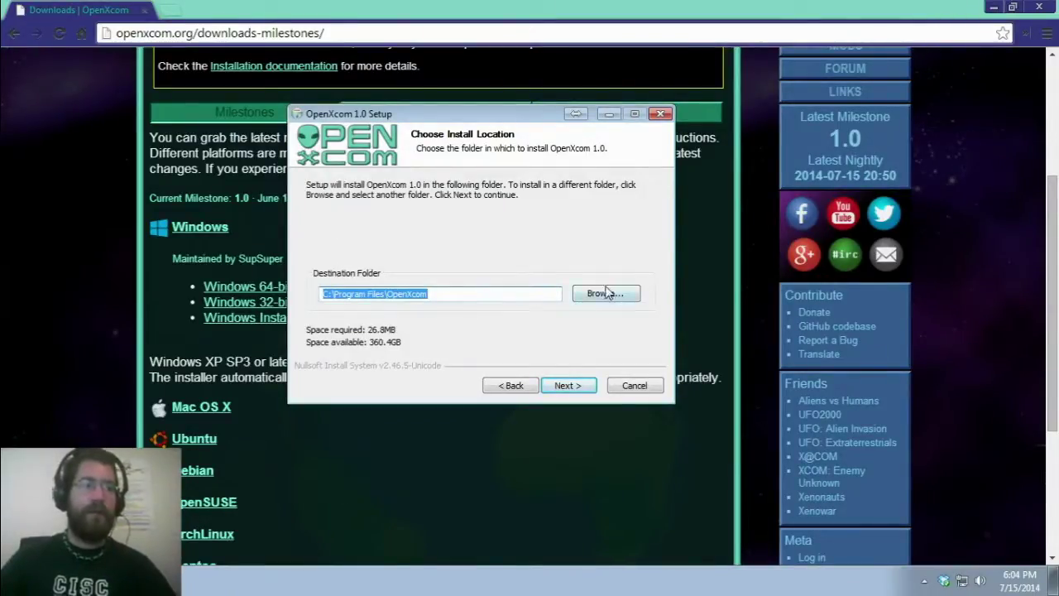
pyautogui.click(578, 387)
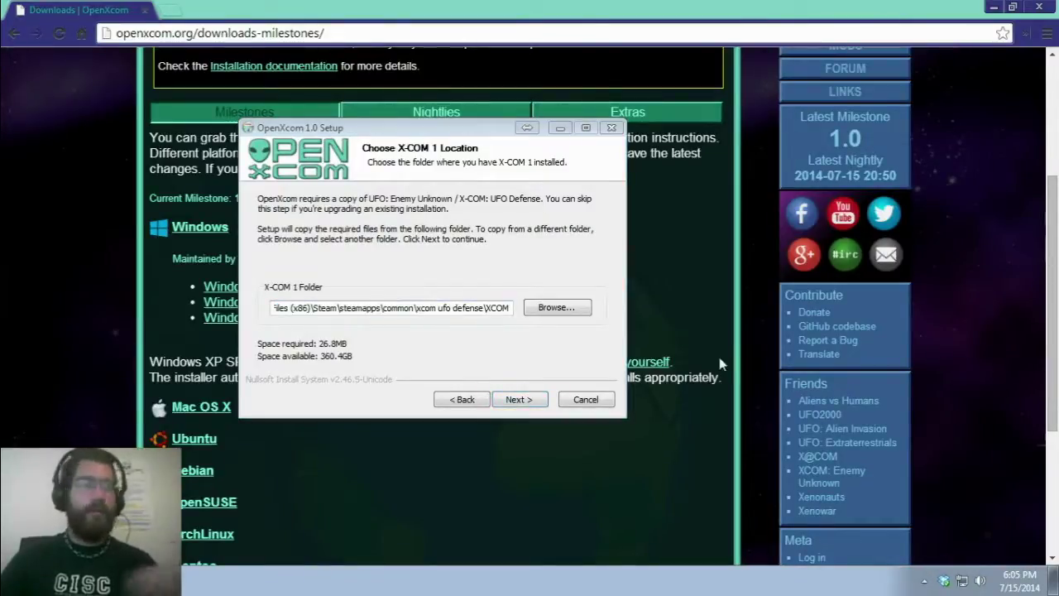
# - Check the Steam X-COM folder path, then cancel setup and view Program Files\OpenXcom
pyautogui.click(503, 364)
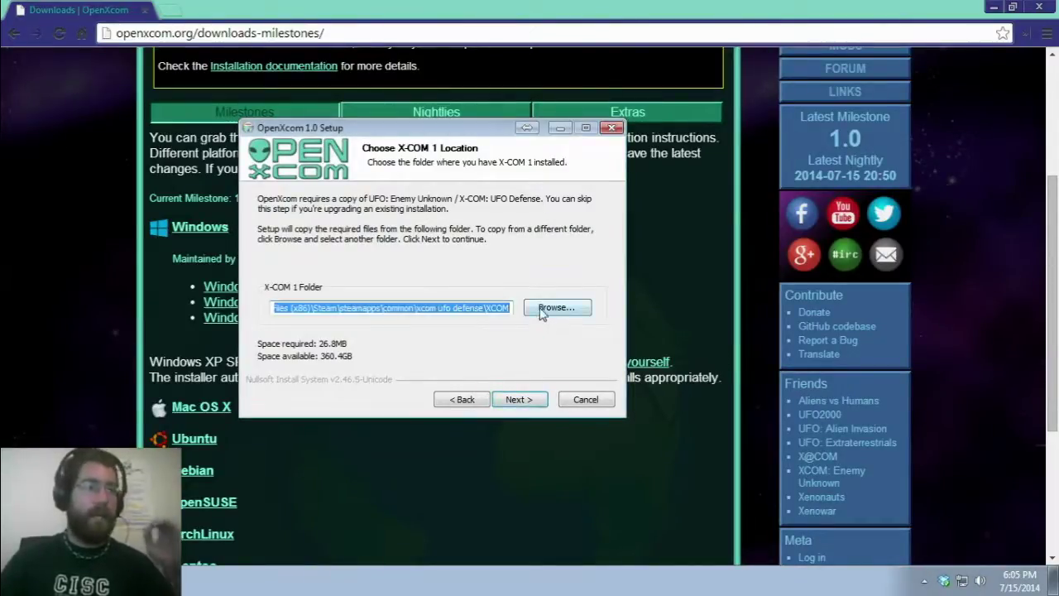
pyautogui.click(493, 310)
pyautogui.moveTo(457, 310); pyautogui.dragTo(214, 310)
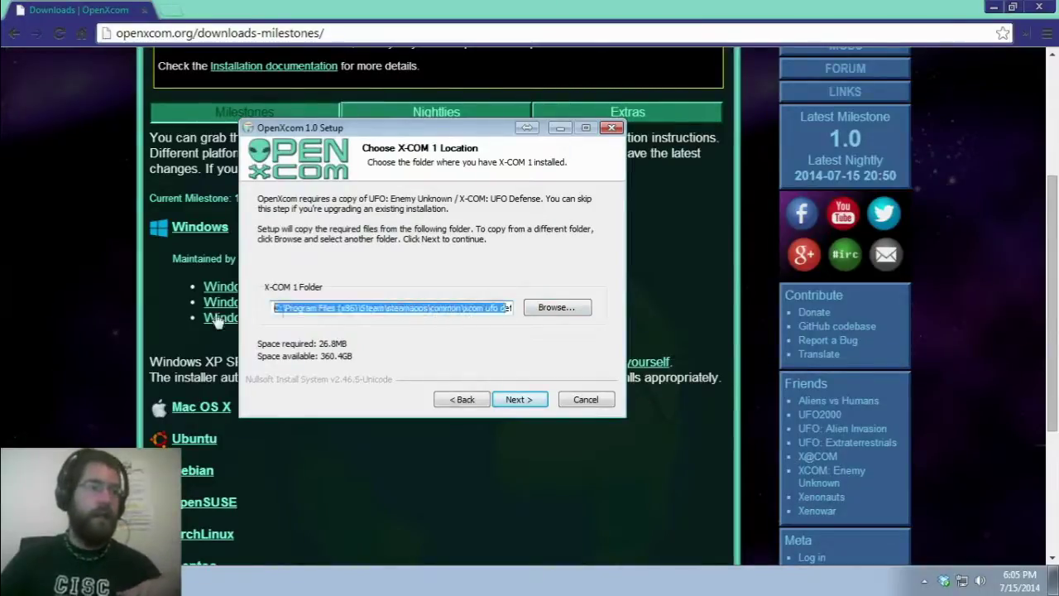
pyautogui.click(357, 311)
pyautogui.moveTo(303, 308); pyautogui.dragTo(530, 305)
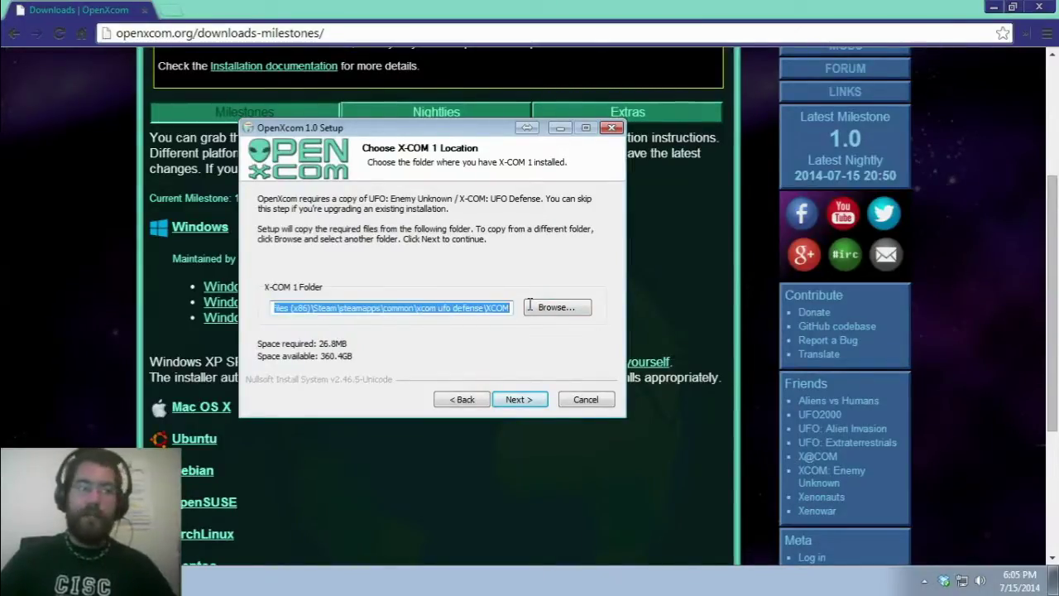
pyautogui.click(478, 310)
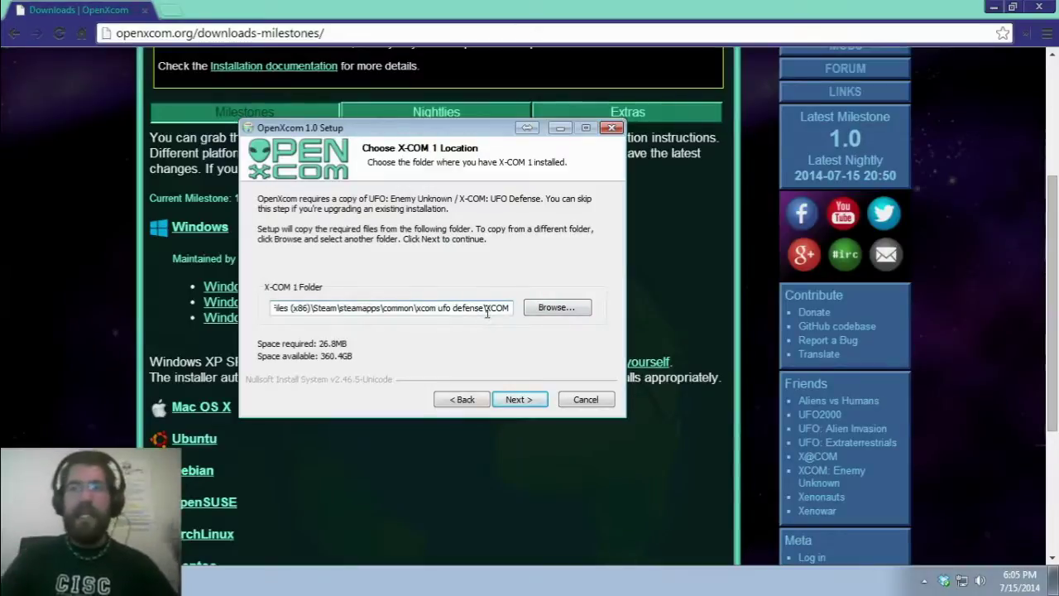
pyautogui.click(521, 401)
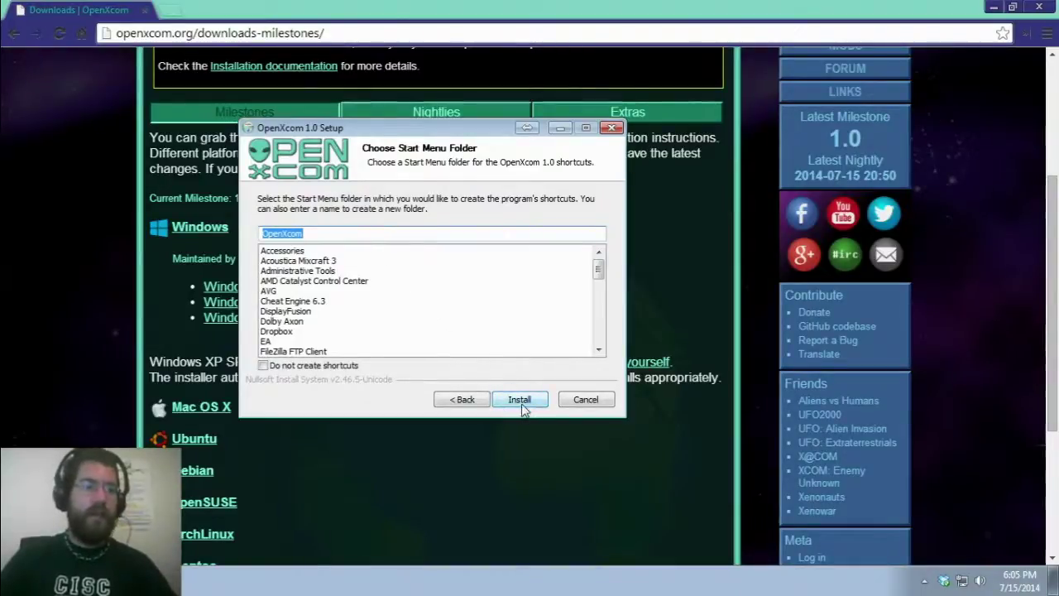
pyautogui.click(585, 399)
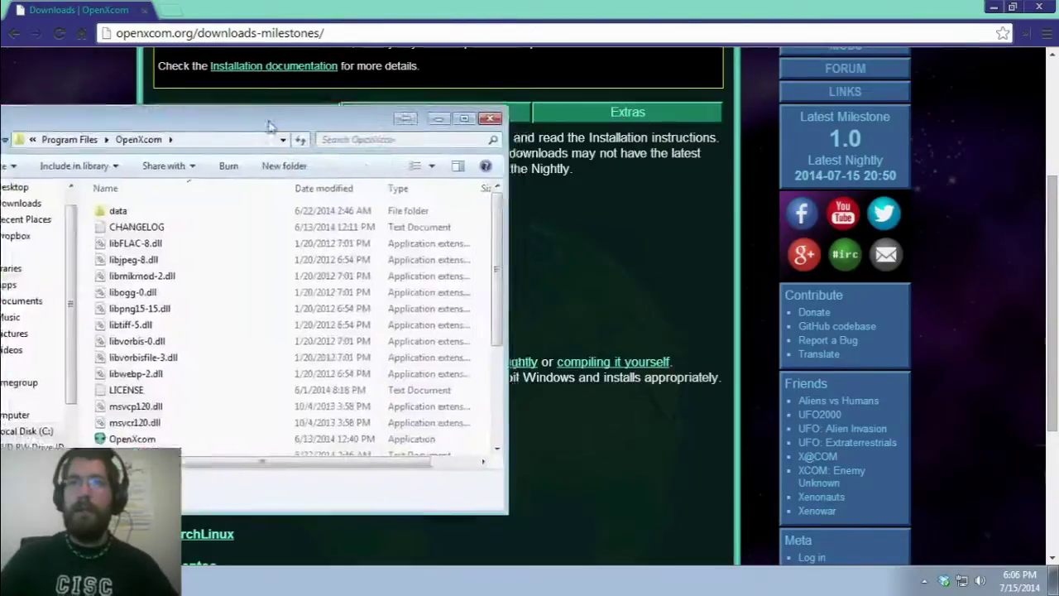
pyautogui.moveTo(271, 110); pyautogui.dragTo(818, 23)
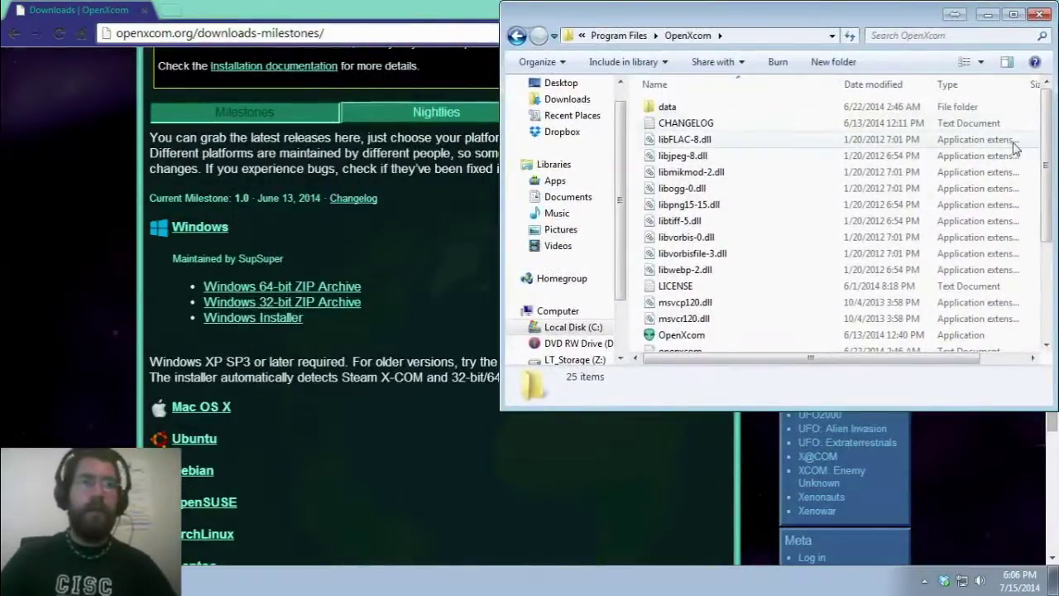
# - Browse the OpenXcom install folder and its data subfolder, check OpenXcom.exe, then close the window
pyautogui.moveTo(1047, 136); pyautogui.dragTo(877, 249)
pyautogui.doubleClick(666, 107)
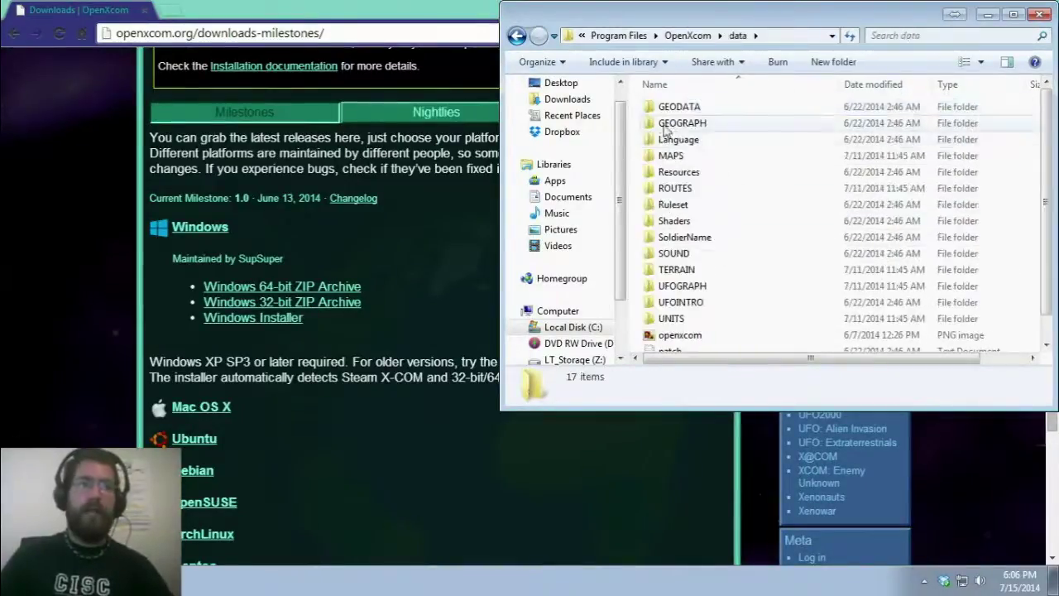
pyautogui.scroll(-1, 776, 292)
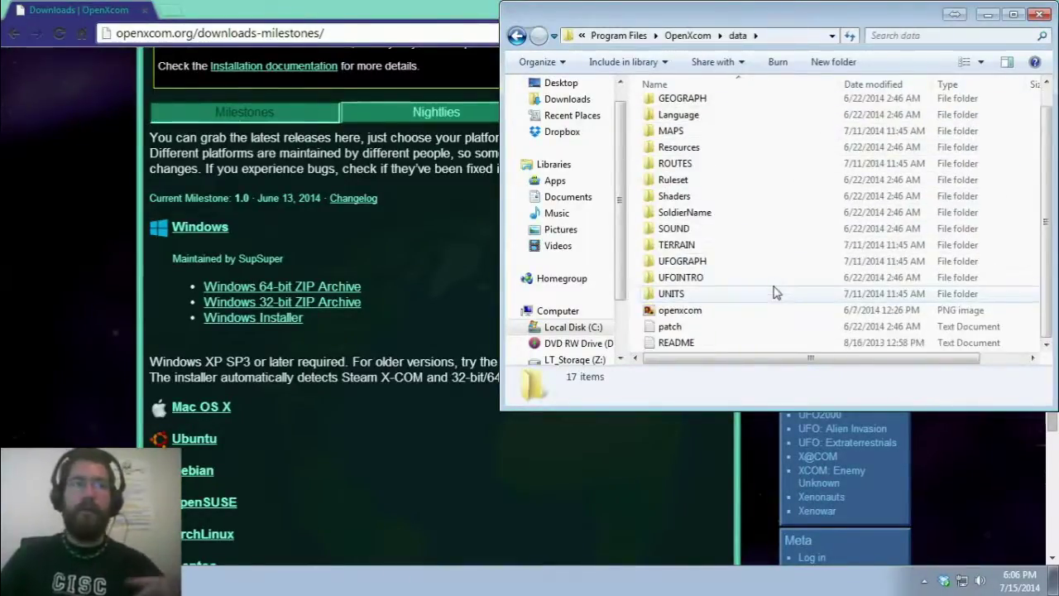
pyautogui.scroll(1, 773, 291)
pyautogui.press('BackSpace')
pyautogui.scroll(-5, 722, 317)
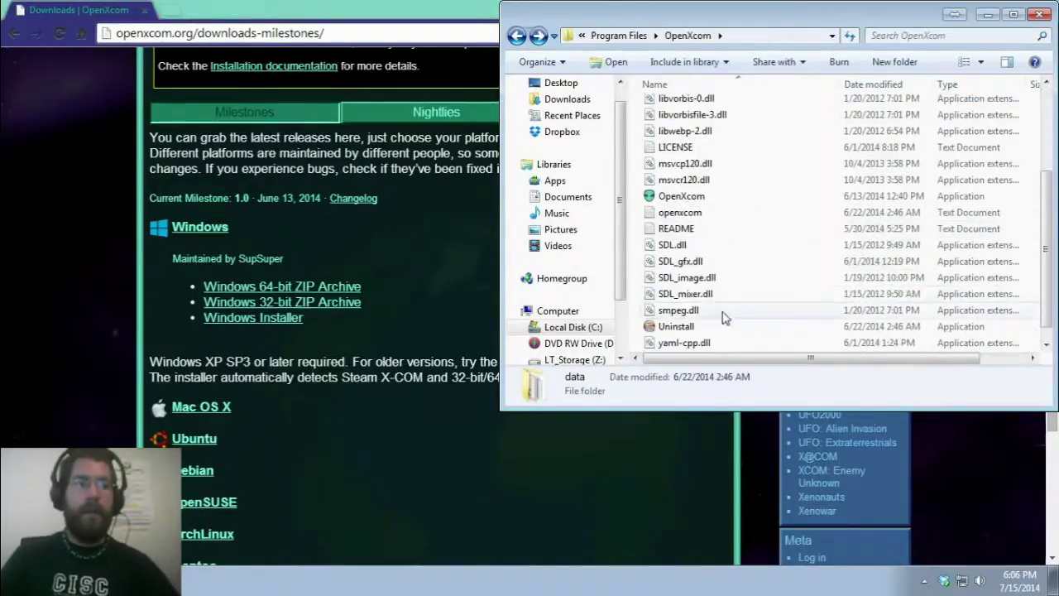
pyautogui.click(689, 198)
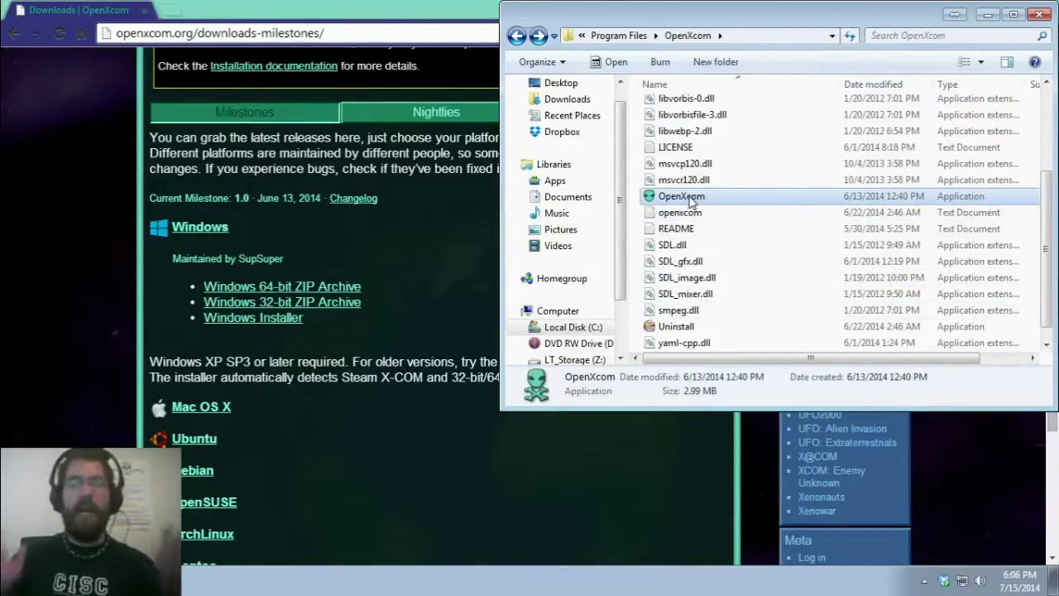
pyautogui.click(738, 15)
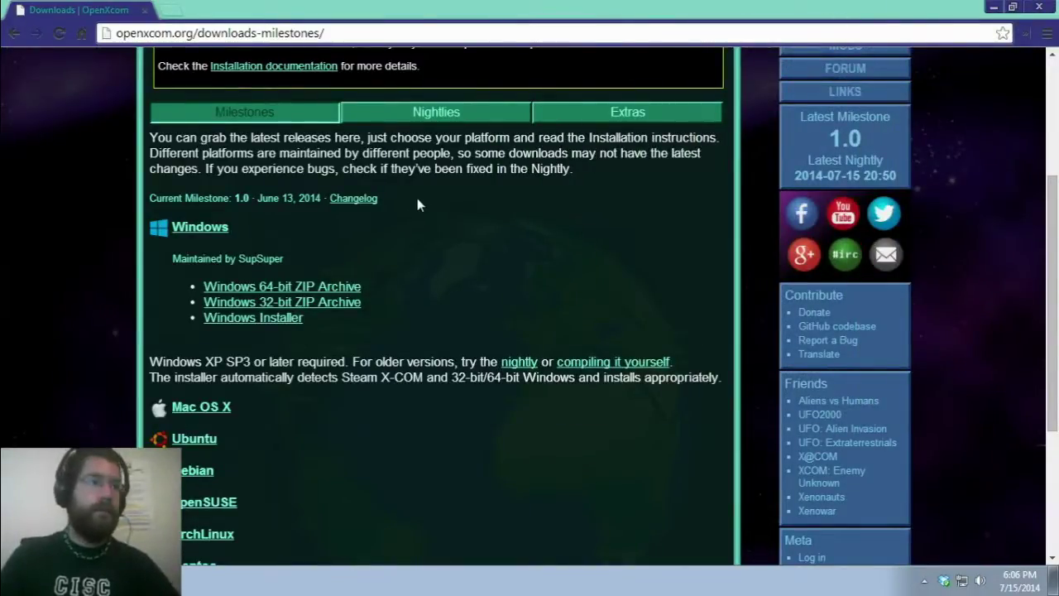
# - Download openxcom_git_master_2014_07_15_2050.zip from the Nightlies page and show it in its folder
pyautogui.click(452, 112)
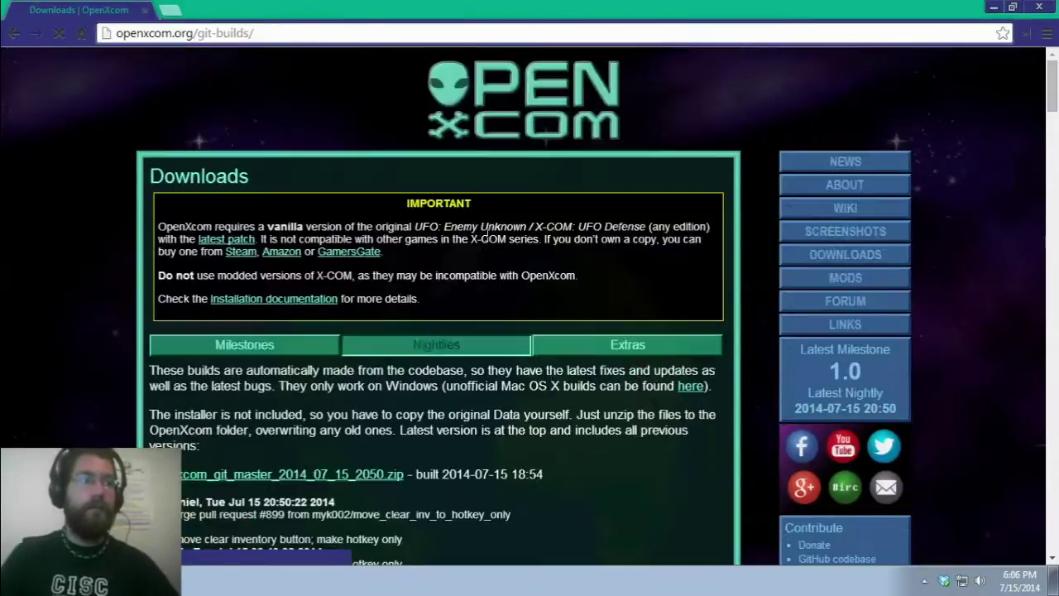
pyautogui.scroll(-2, 484, 240)
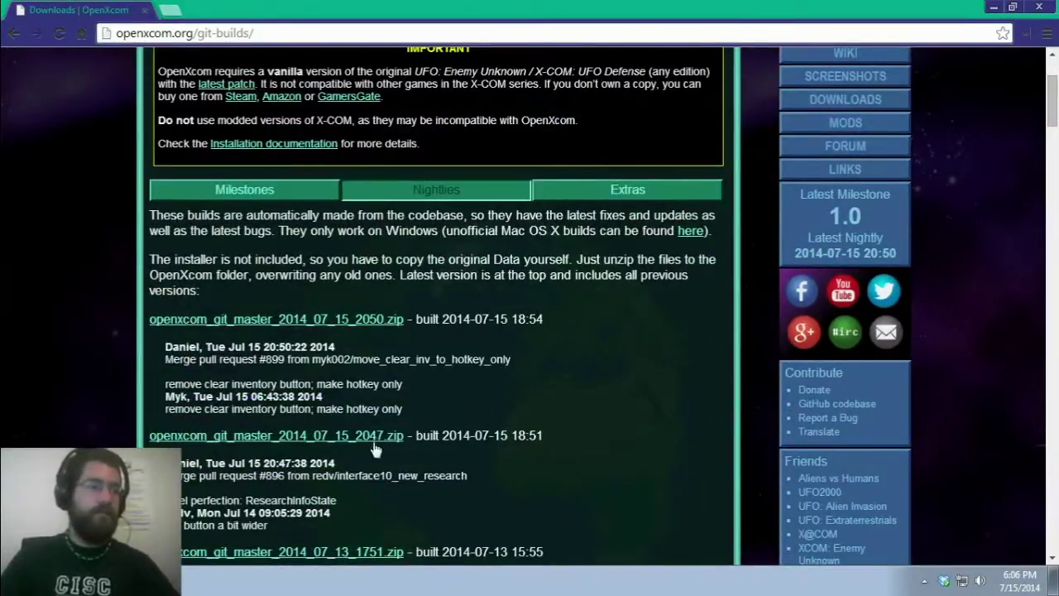
pyautogui.scroll(-2, 394, 466)
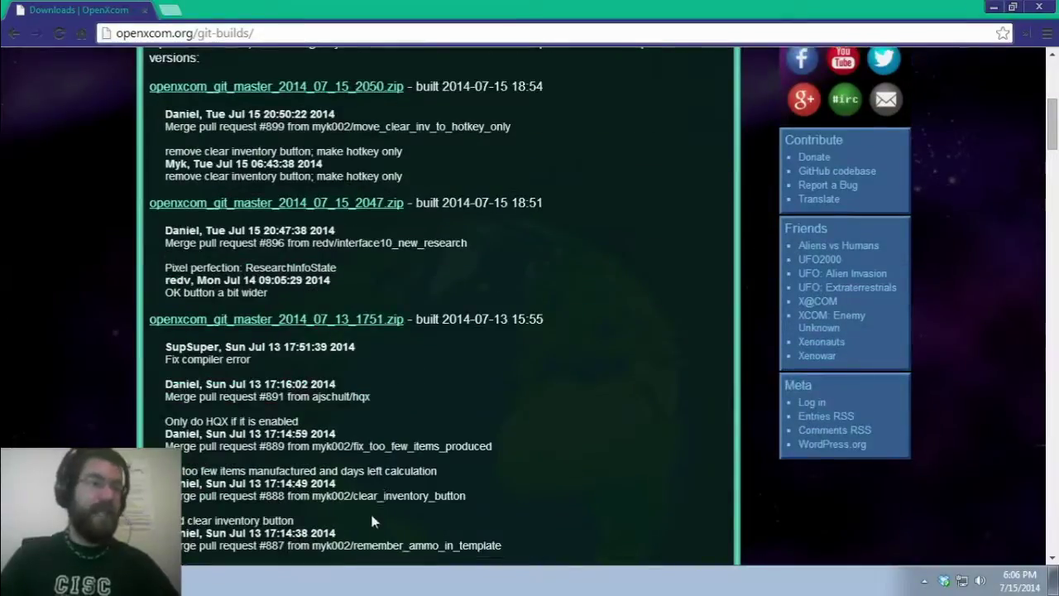
pyautogui.scroll(1, 376, 494)
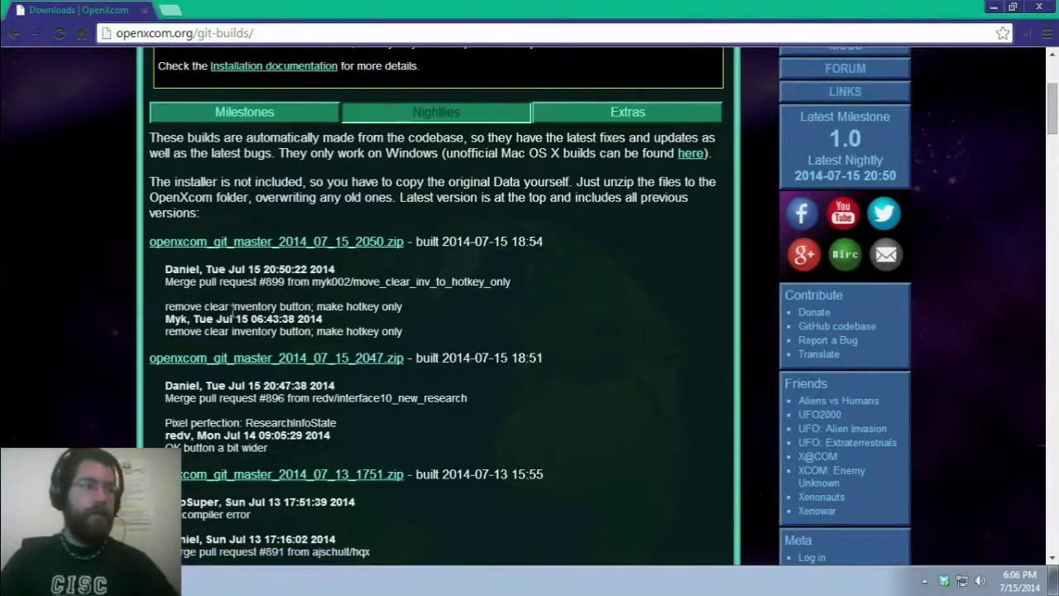
pyautogui.scroll(-1, 282, 313)
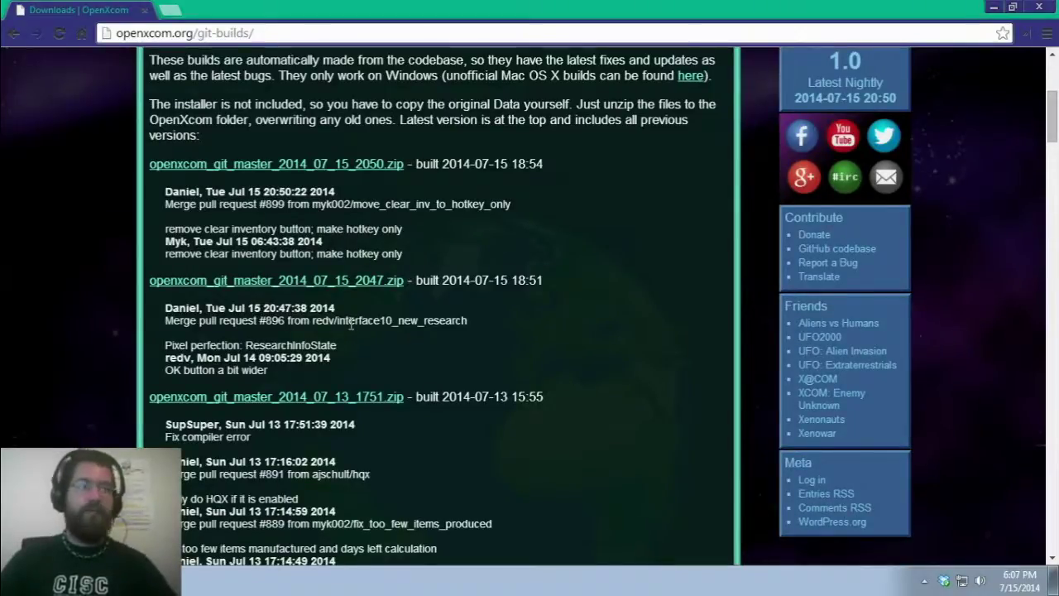
pyautogui.scroll(-3, 560, 316)
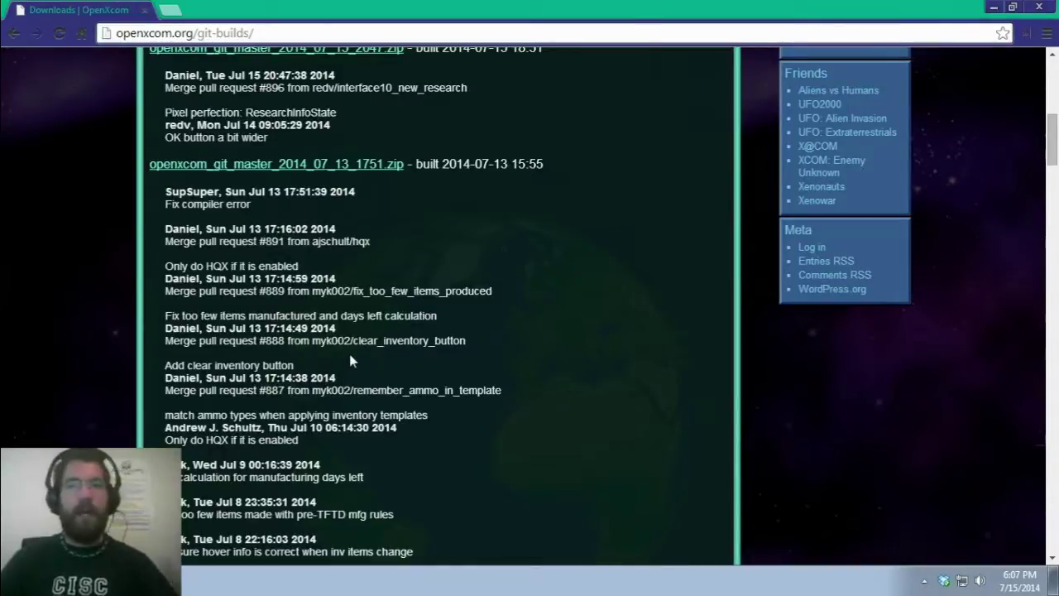
pyautogui.scroll(6, 340, 372)
pyautogui.scroll(-1, 448, 327)
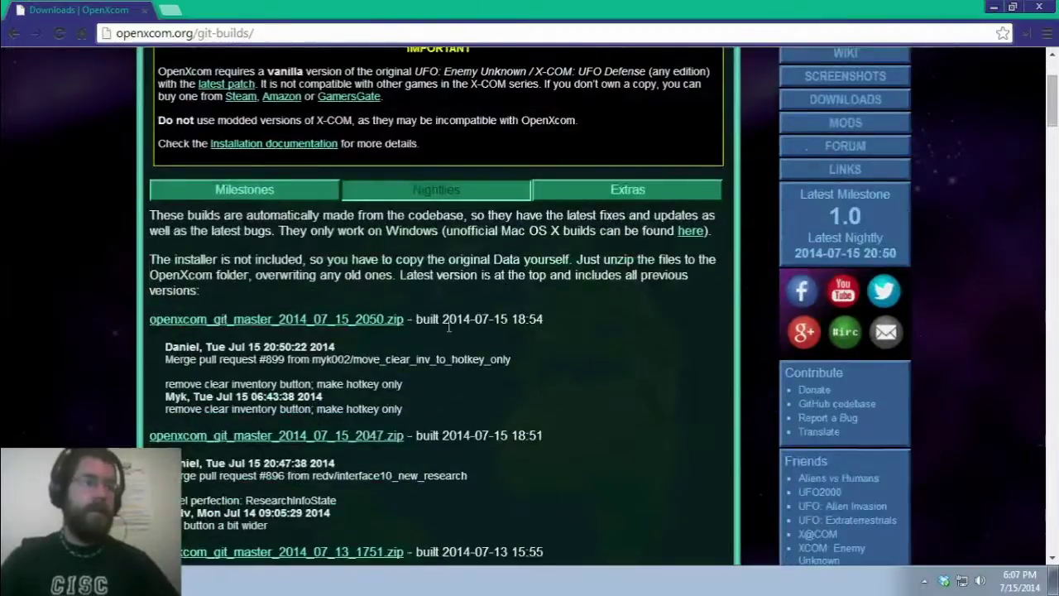
pyautogui.click(373, 323)
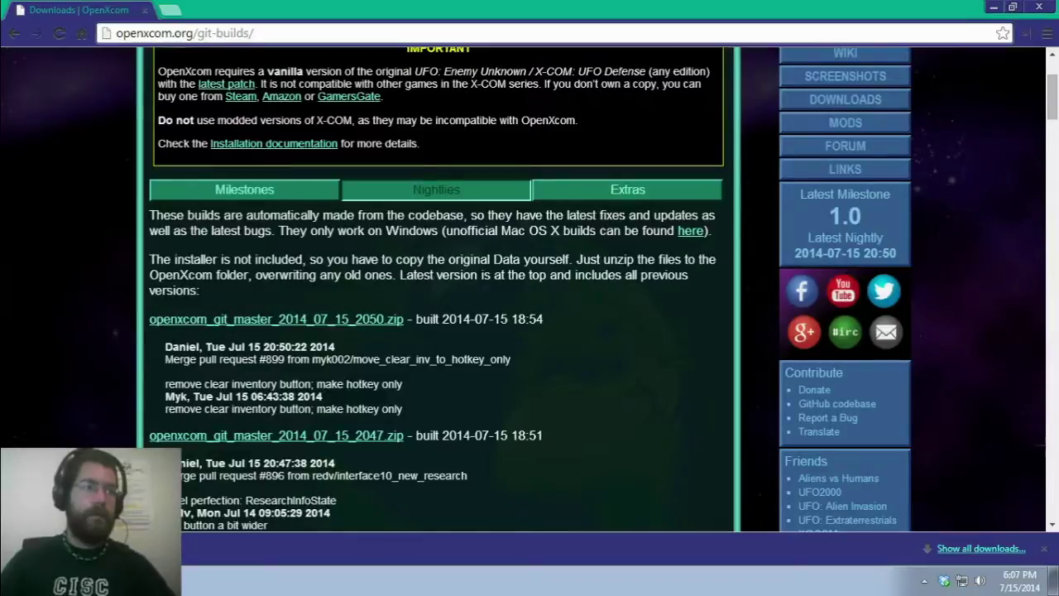
pyautogui.click(161, 549)
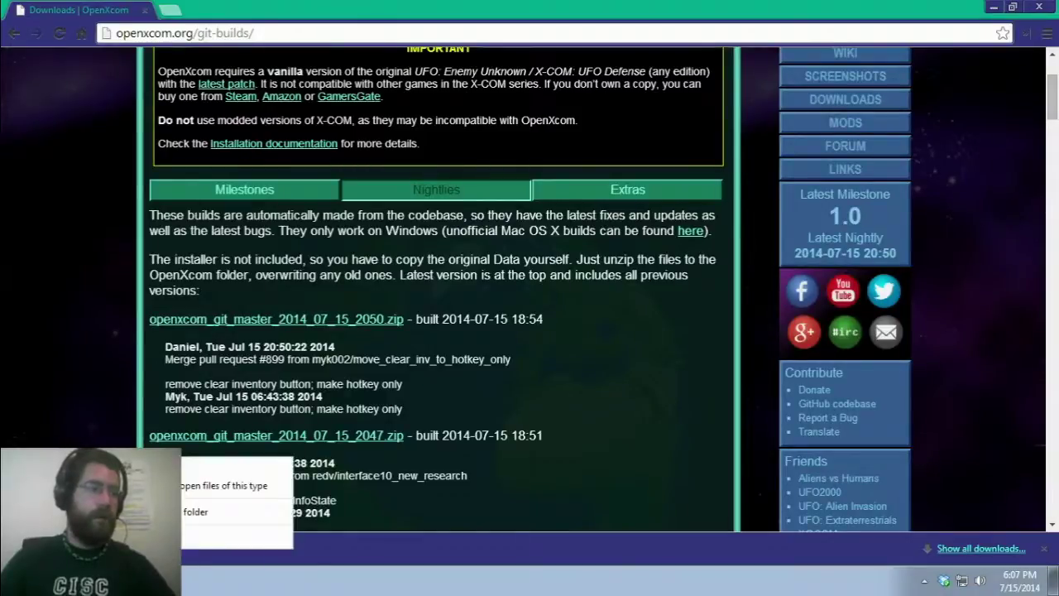
pyautogui.click(196, 511)
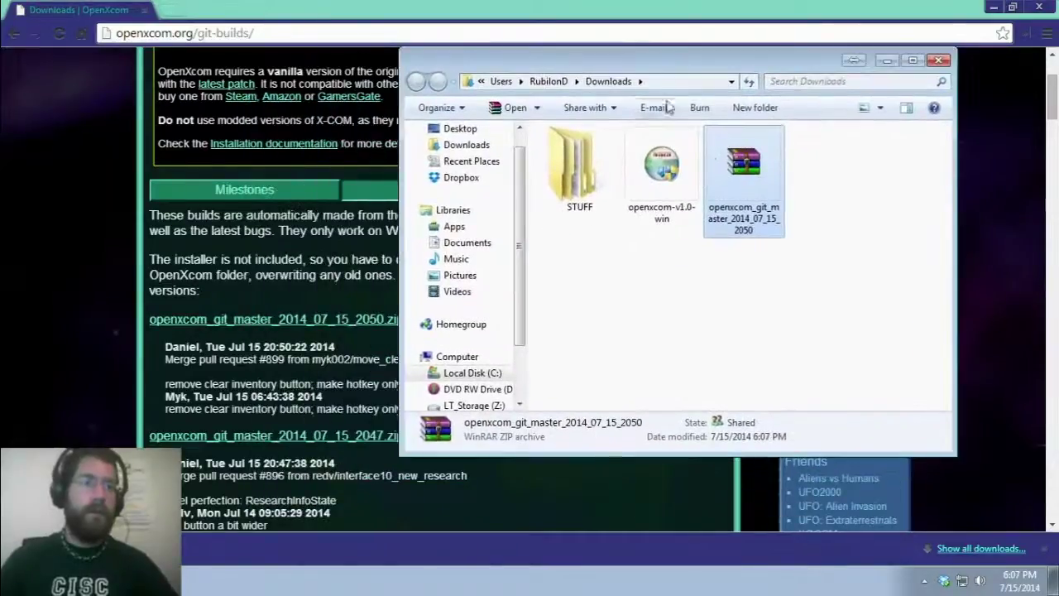
# - Extract the nightly zip with WinRAR and select data, openxcom and README in its openxcom folder
pyautogui.rightClick(754, 171)
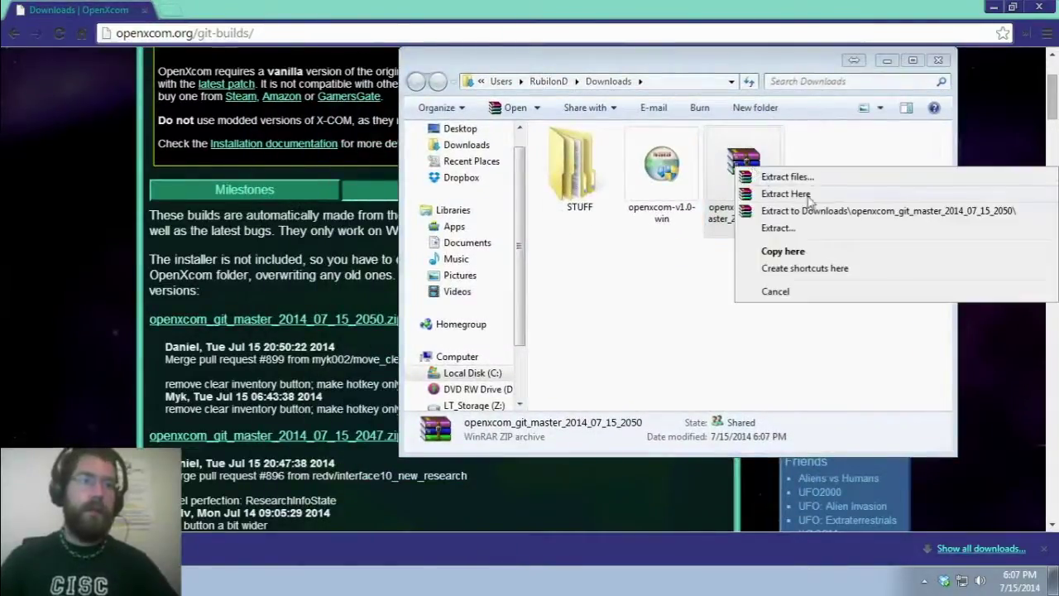
pyautogui.click(855, 212)
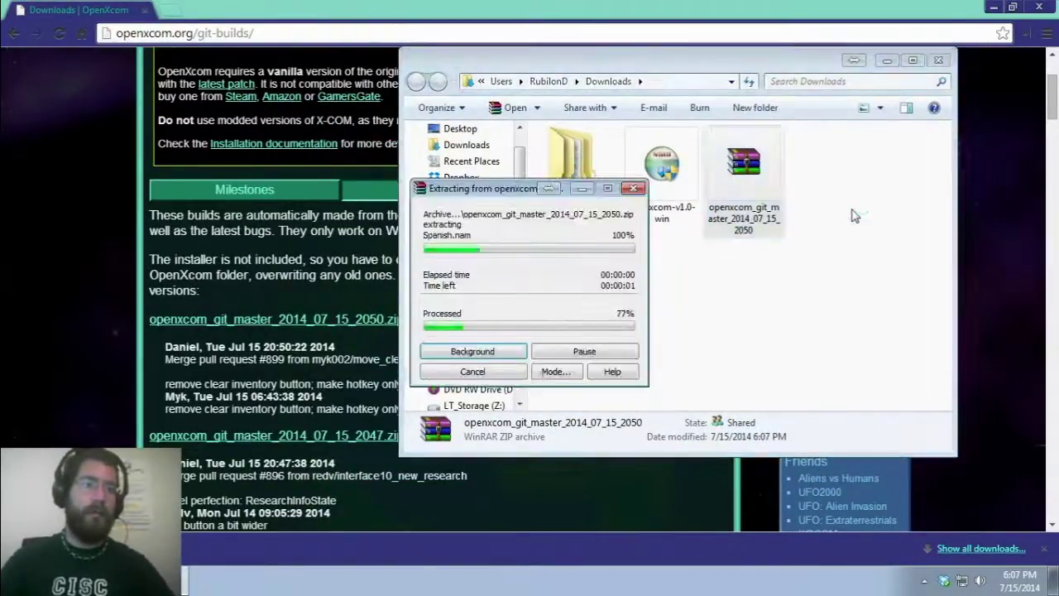
pyautogui.doubleClick(589, 164)
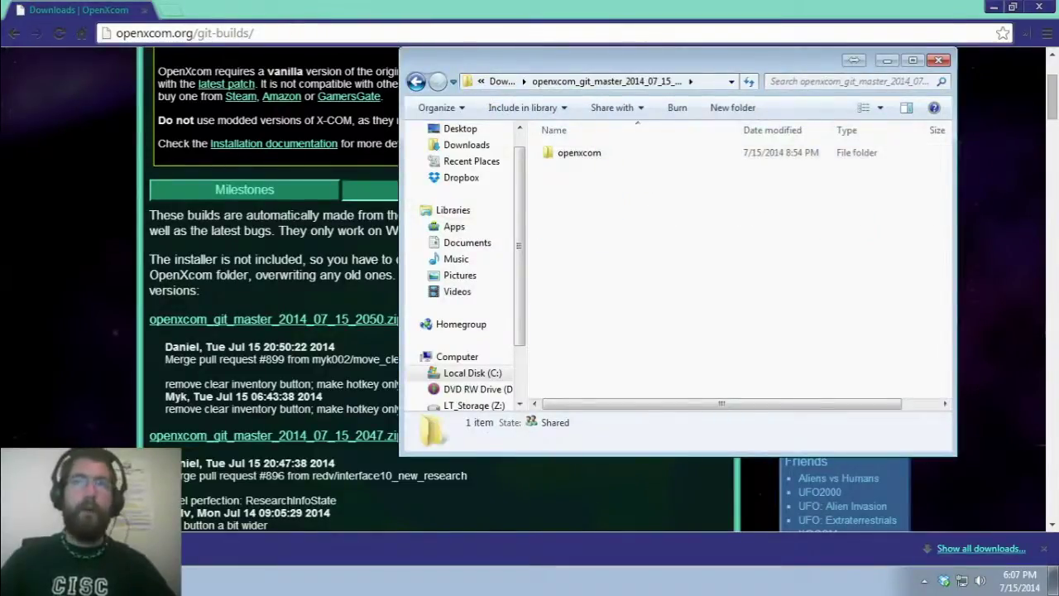
pyautogui.doubleClick(573, 156)
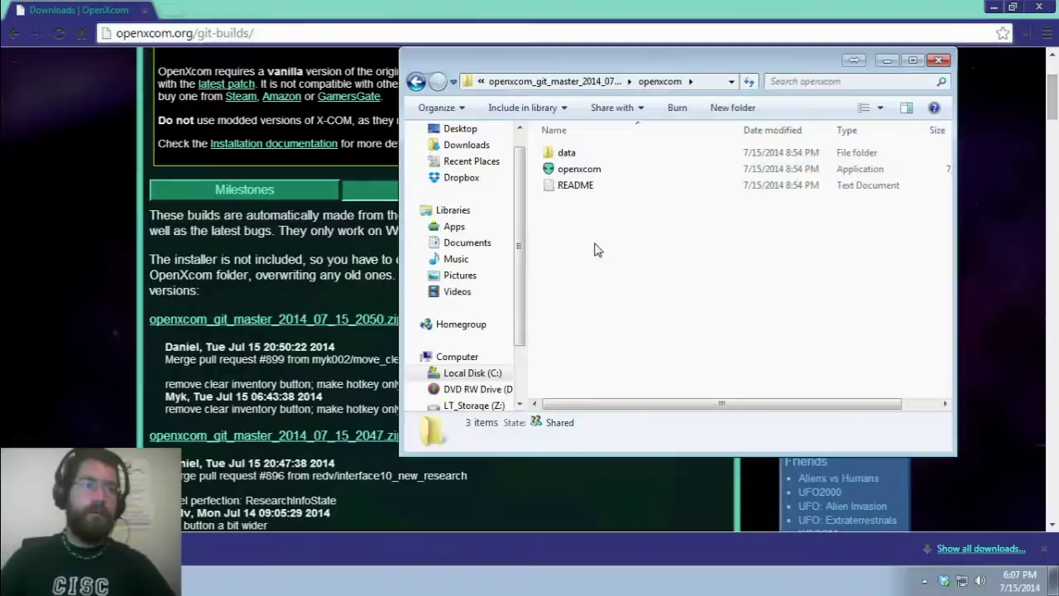
pyautogui.moveTo(568, 202); pyautogui.dragTo(568, 152)
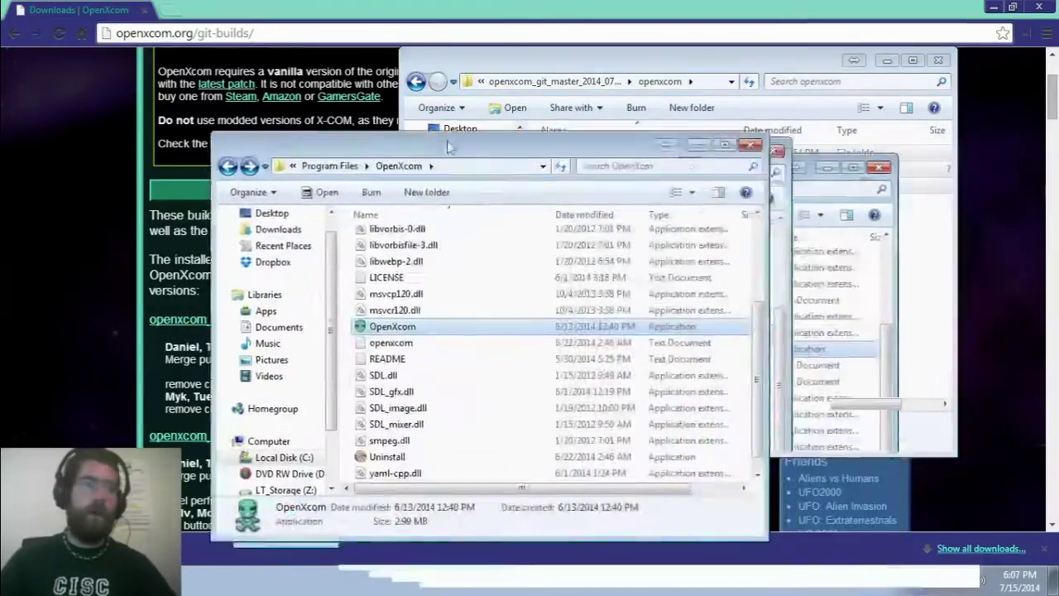
# - Move data, openxcom and README into Program Files\OpenXcom, replacing all old files with admin permission
pyautogui.moveTo(472, 146); pyautogui.dragTo(272, 111)
pyautogui.moveTo(660, 62); pyautogui.dragTo(770, 27)
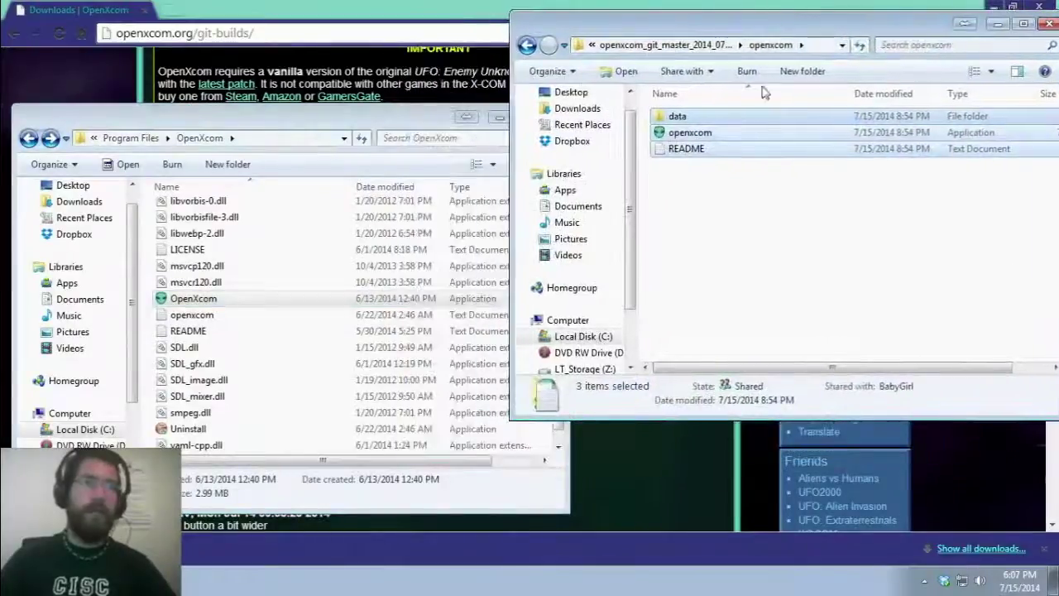
pyautogui.moveTo(648, 157); pyautogui.dragTo(230, 269)
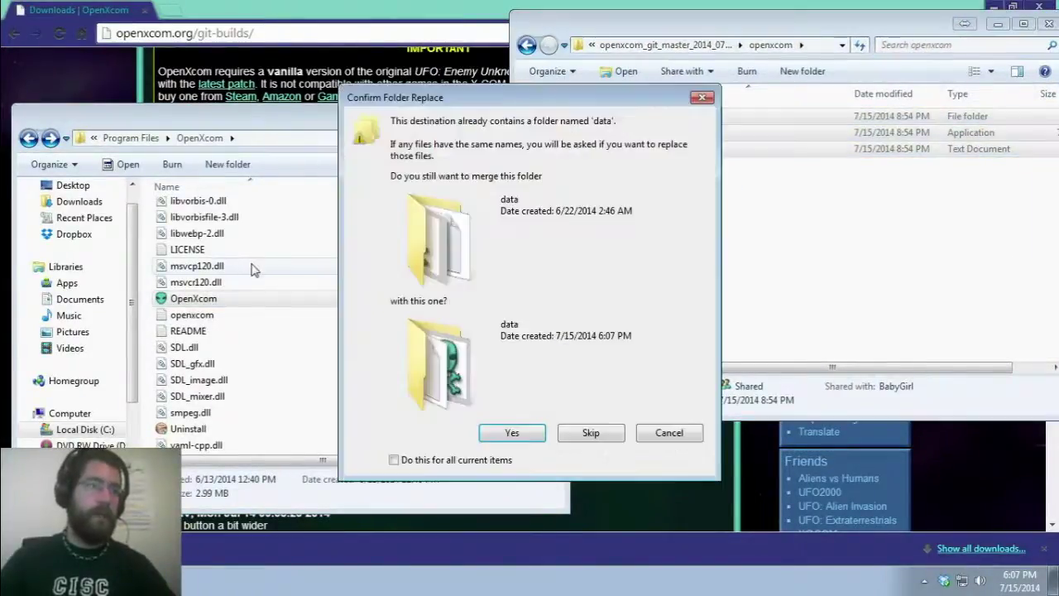
pyautogui.click(514, 432)
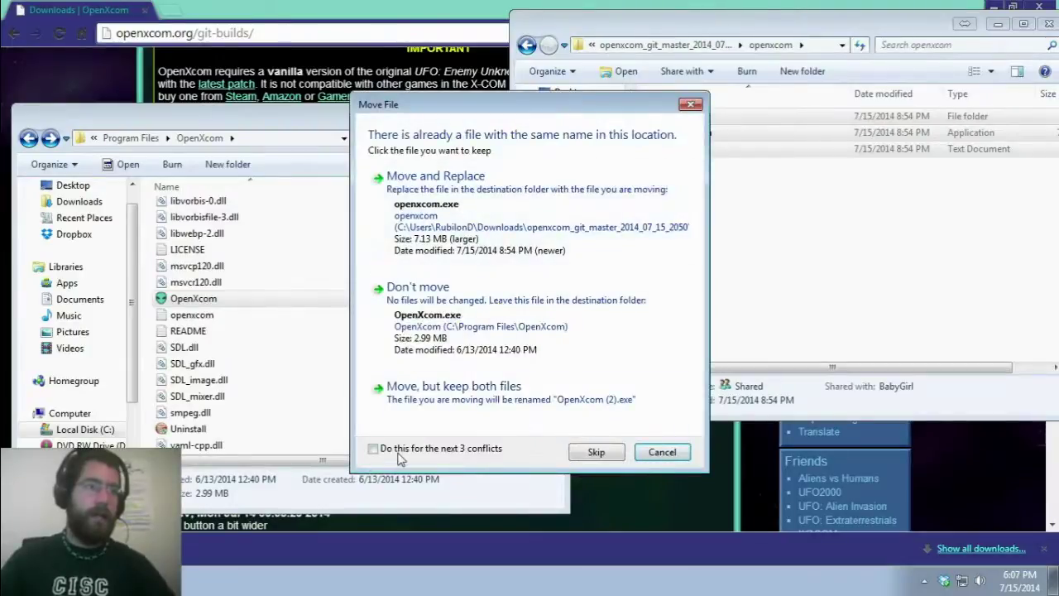
pyautogui.click(465, 206)
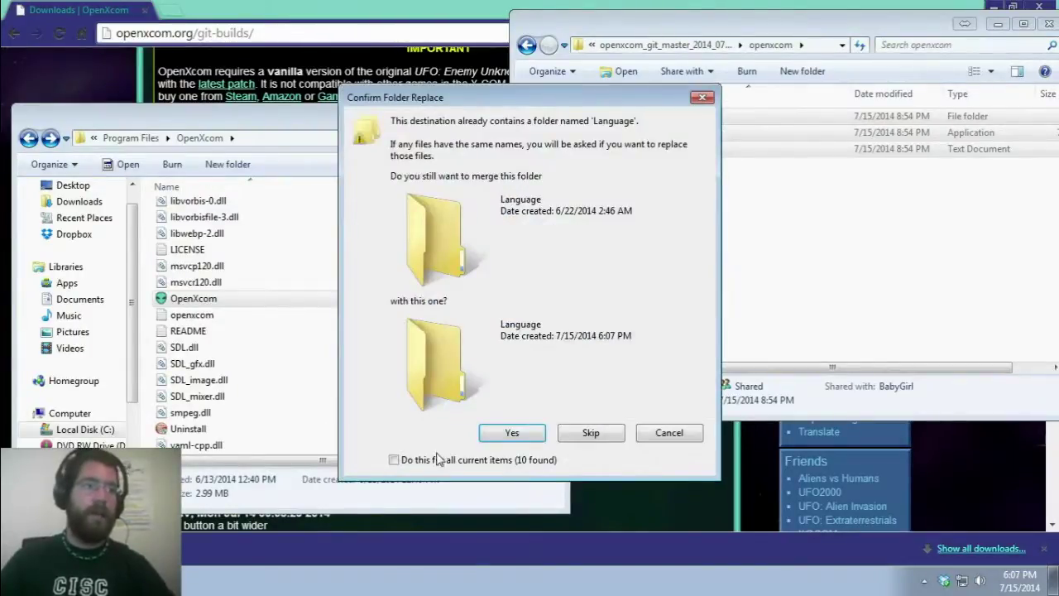
pyautogui.click(393, 459)
pyautogui.click(511, 434)
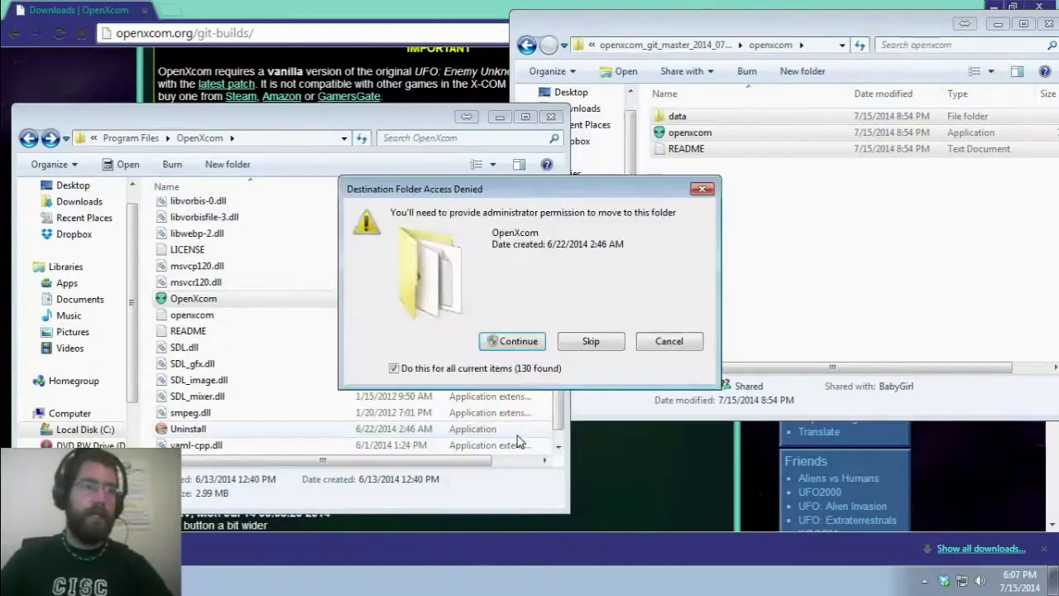
pyautogui.click(509, 342)
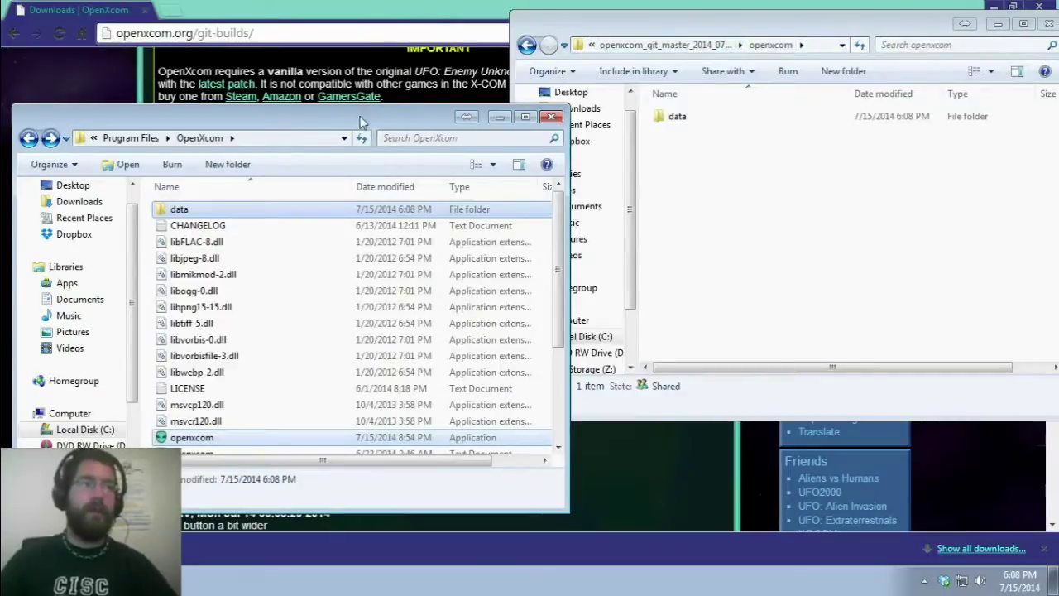
# - Move the Explorer windows aside and scroll the Extras downloads page to the OpenXcom Mod Portal
pyautogui.moveTo(1051, 23); pyautogui.dragTo(1058, 23)
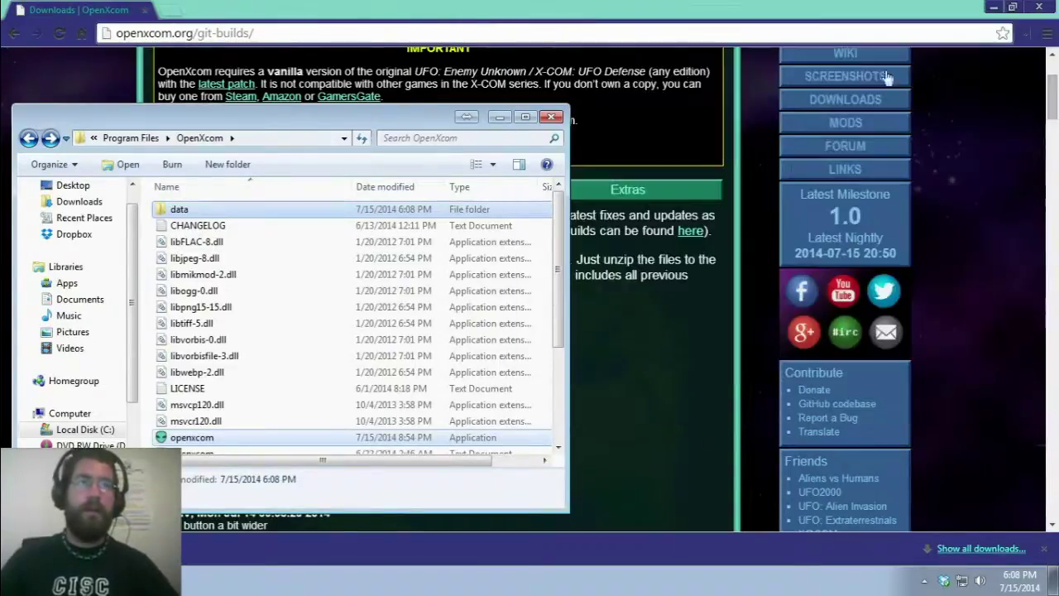
pyautogui.moveTo(369, 120); pyautogui.dragTo(1058, 79)
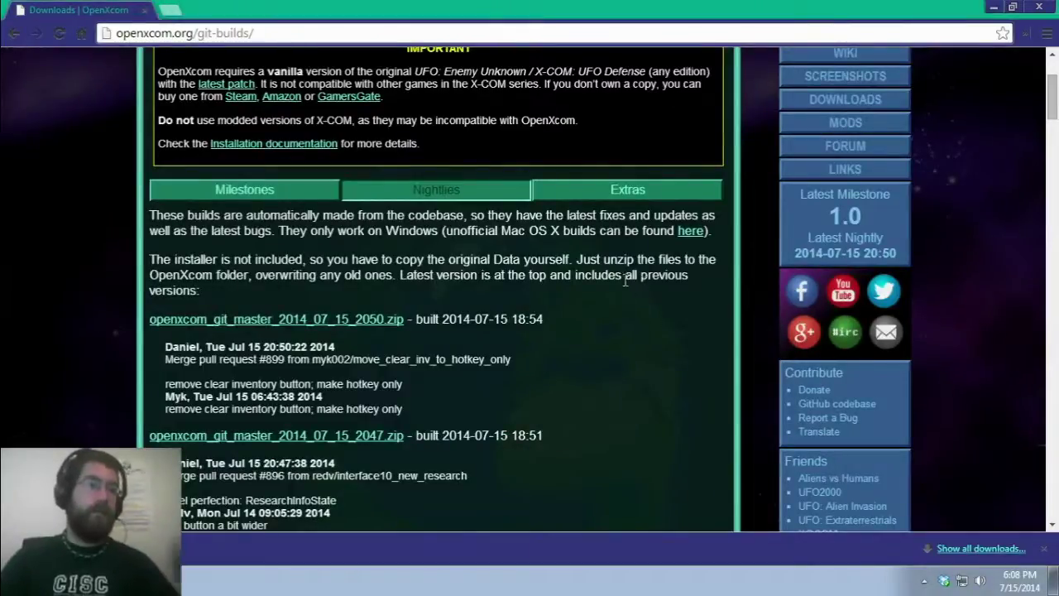
pyautogui.click(623, 189)
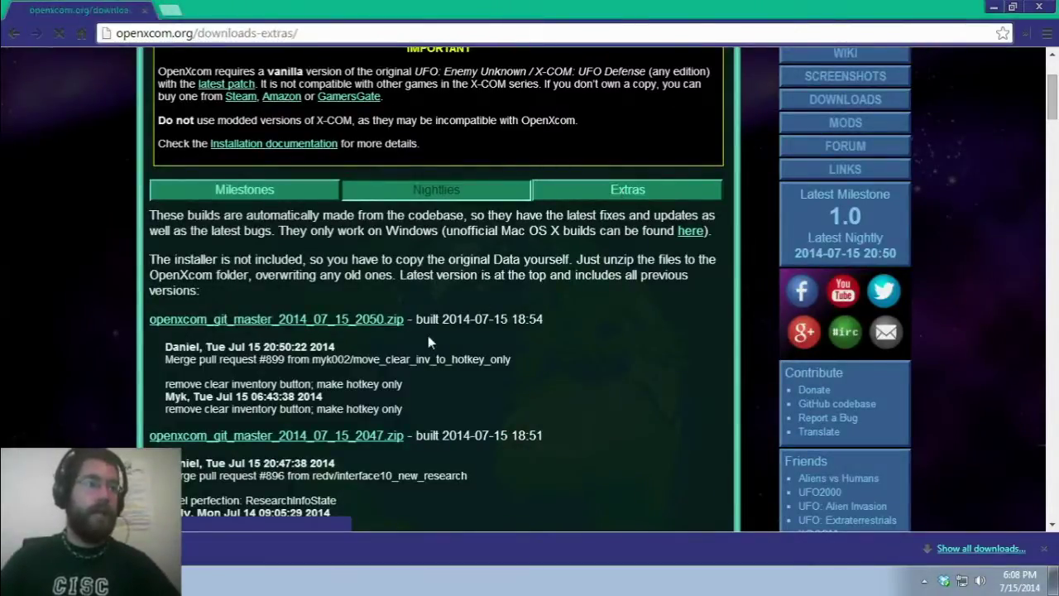
pyautogui.scroll(-3, 607, 336)
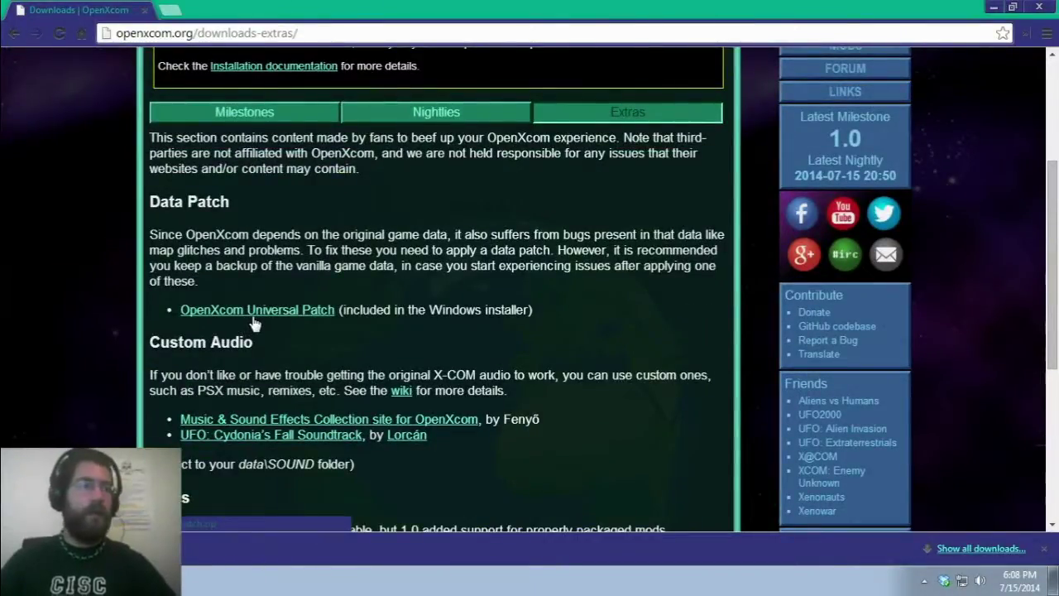
pyautogui.scroll(-1, 254, 324)
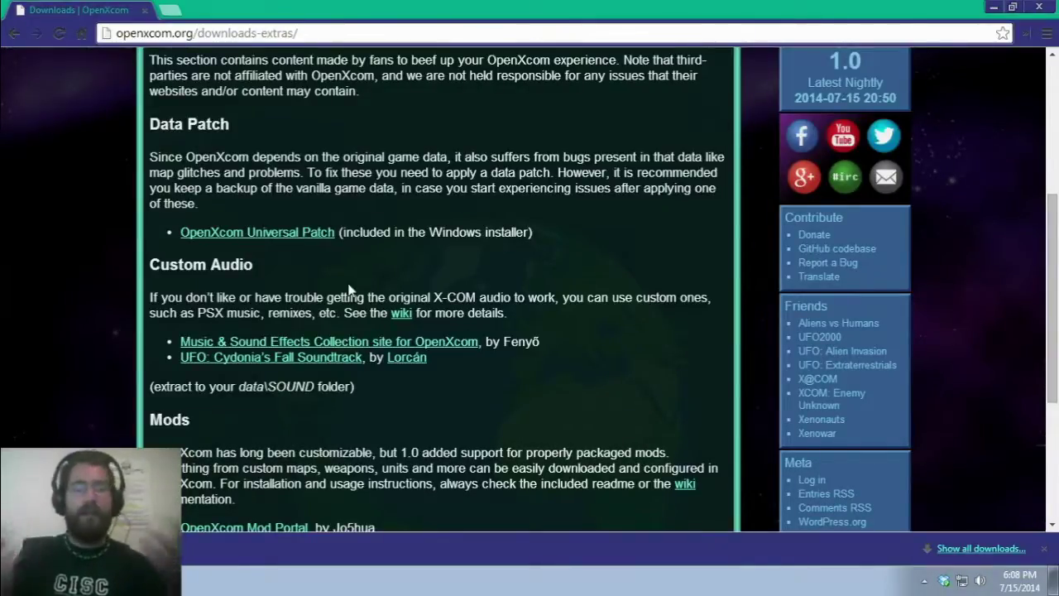
pyautogui.scroll(-1, 364, 282)
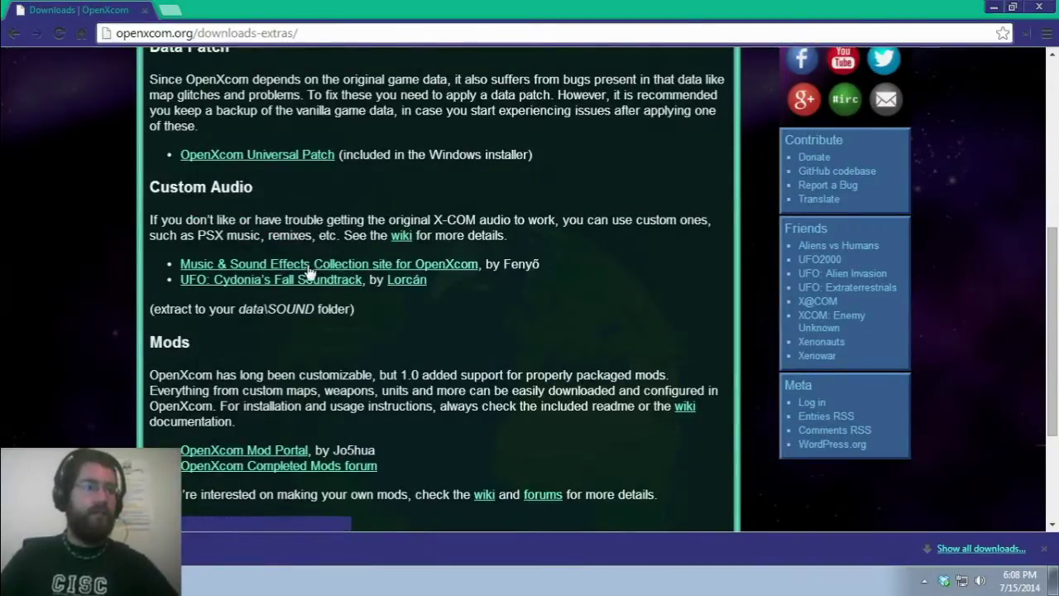
pyautogui.scroll(-2, 307, 271)
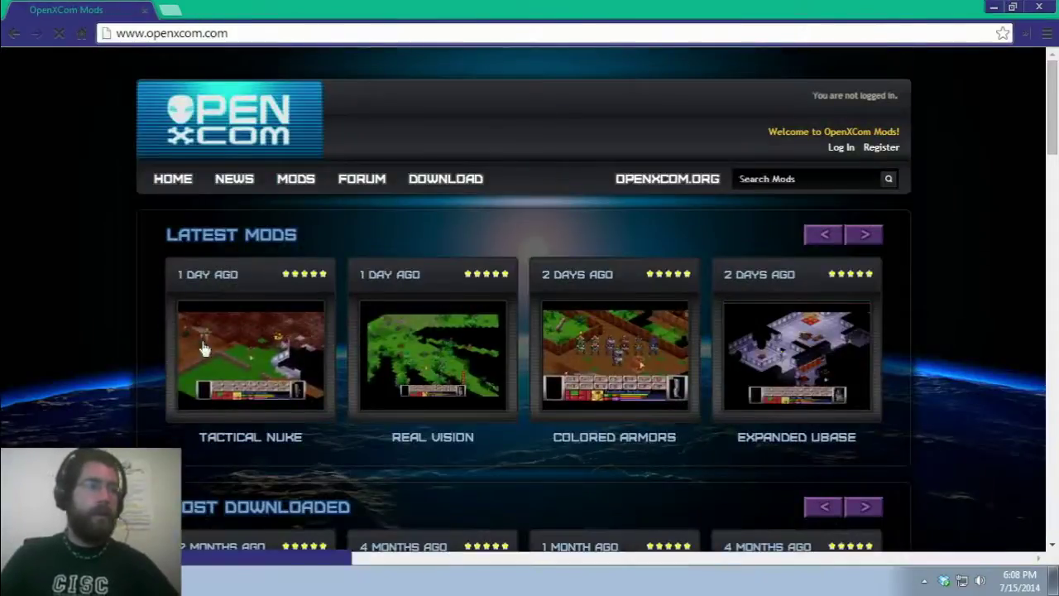
pyautogui.scroll(-2, 98, 319)
pyautogui.scroll(1, 81, 325)
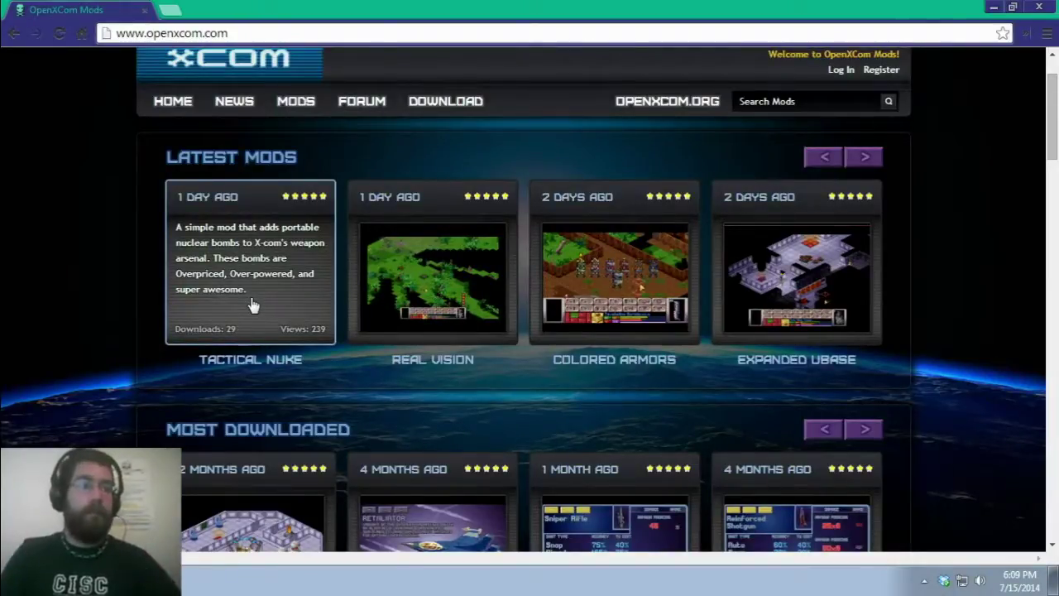
pyautogui.moveTo(494, 309)
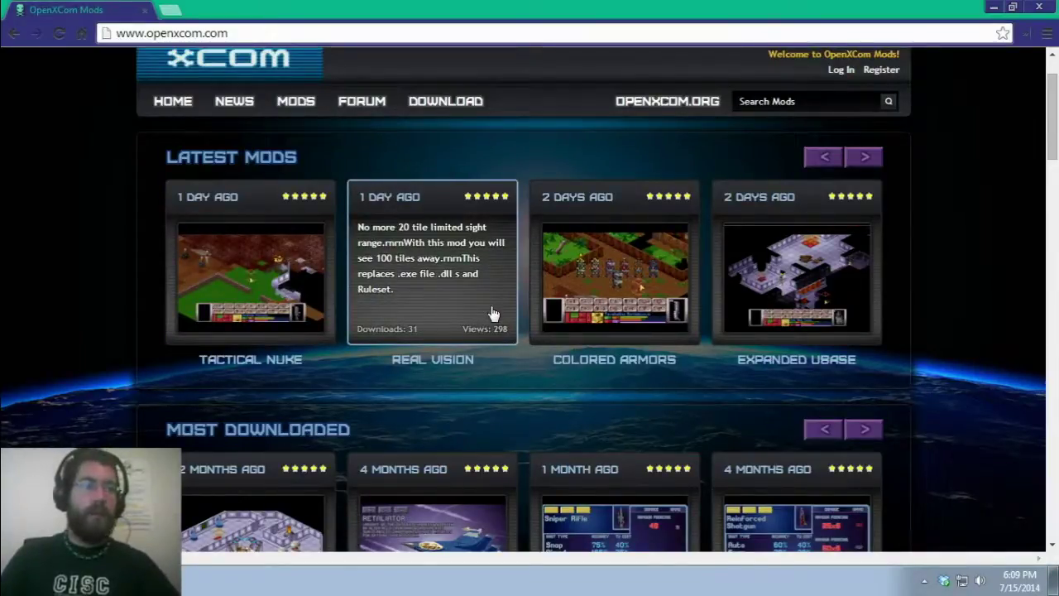
pyautogui.moveTo(539, 303)
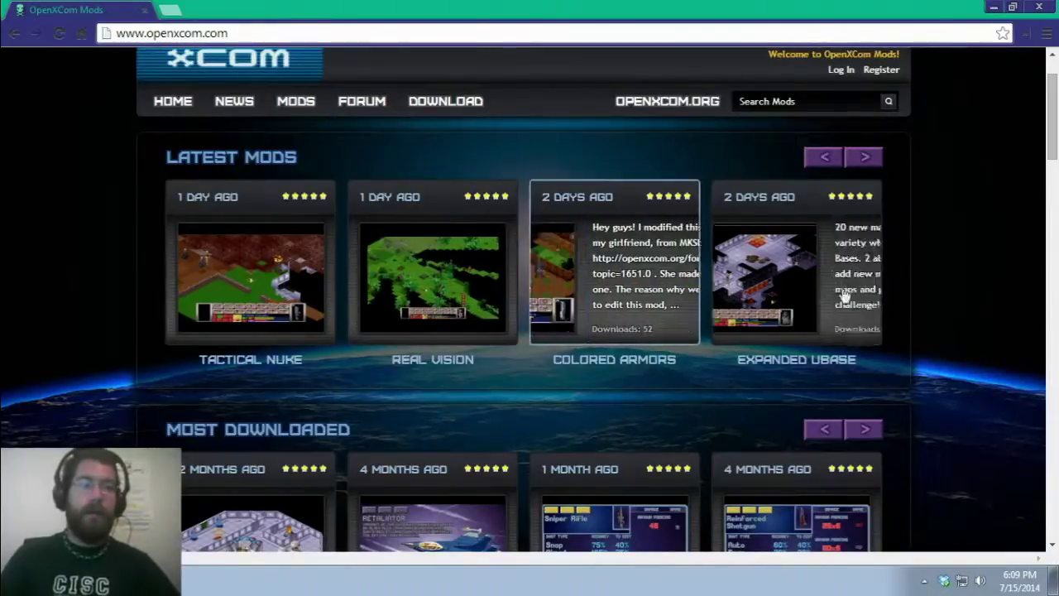
pyautogui.scroll(-4, 939, 322)
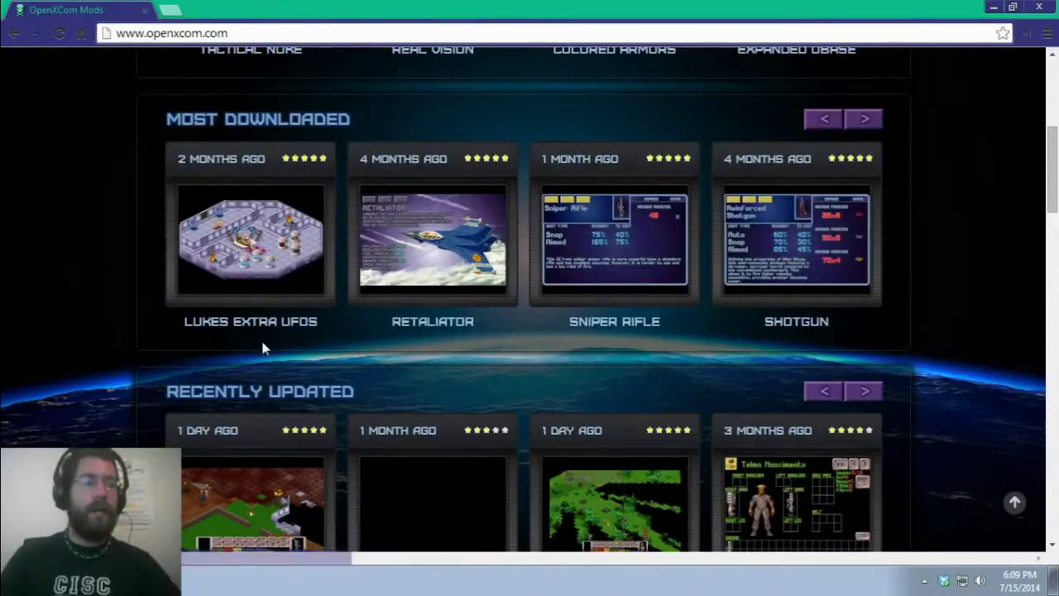
pyautogui.moveTo(253, 316)
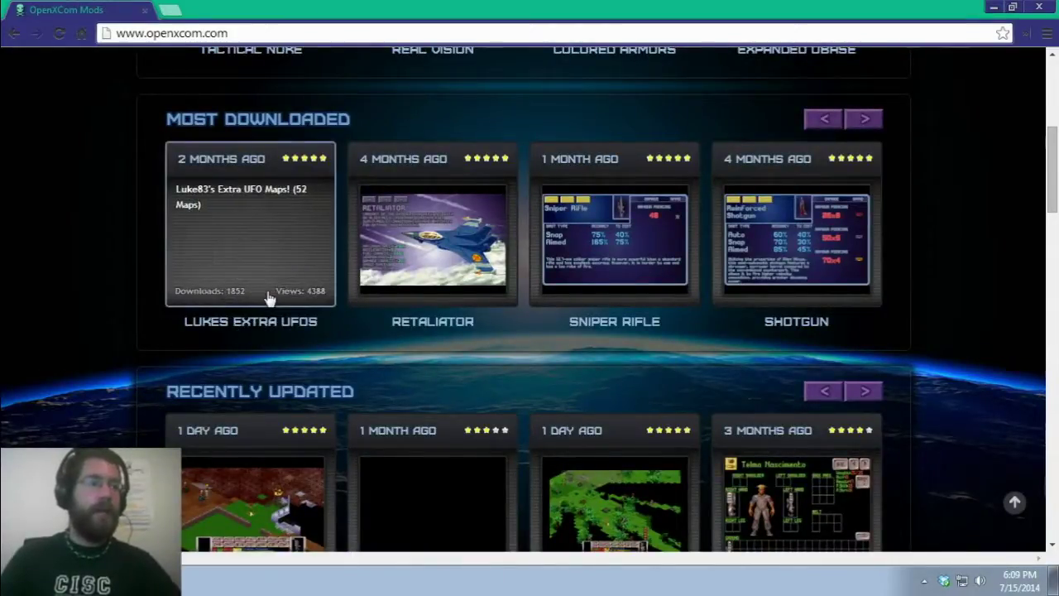
pyautogui.click(238, 250)
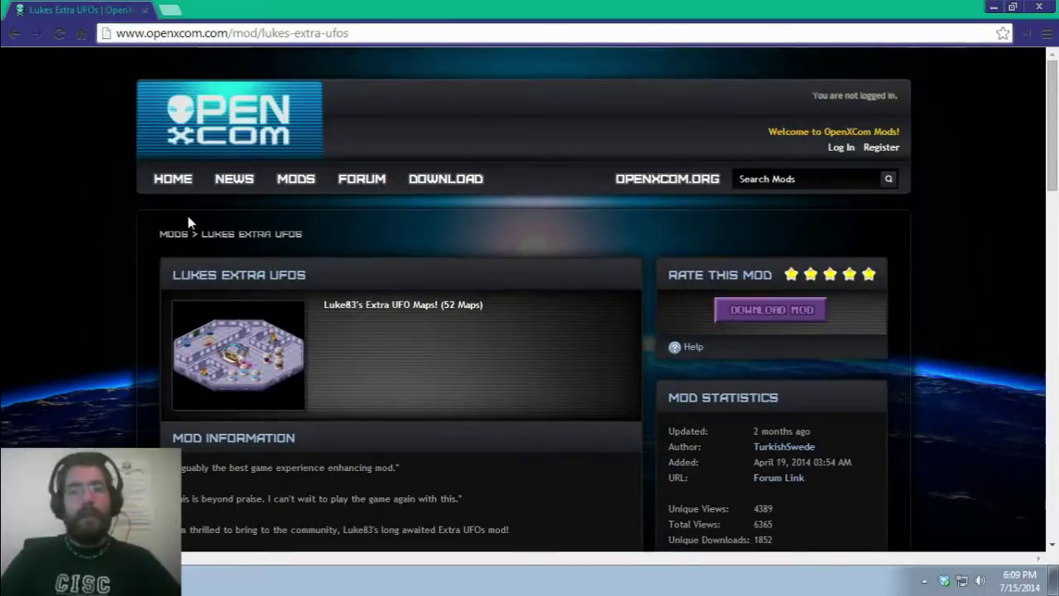
pyautogui.scroll(-2, 184, 249)
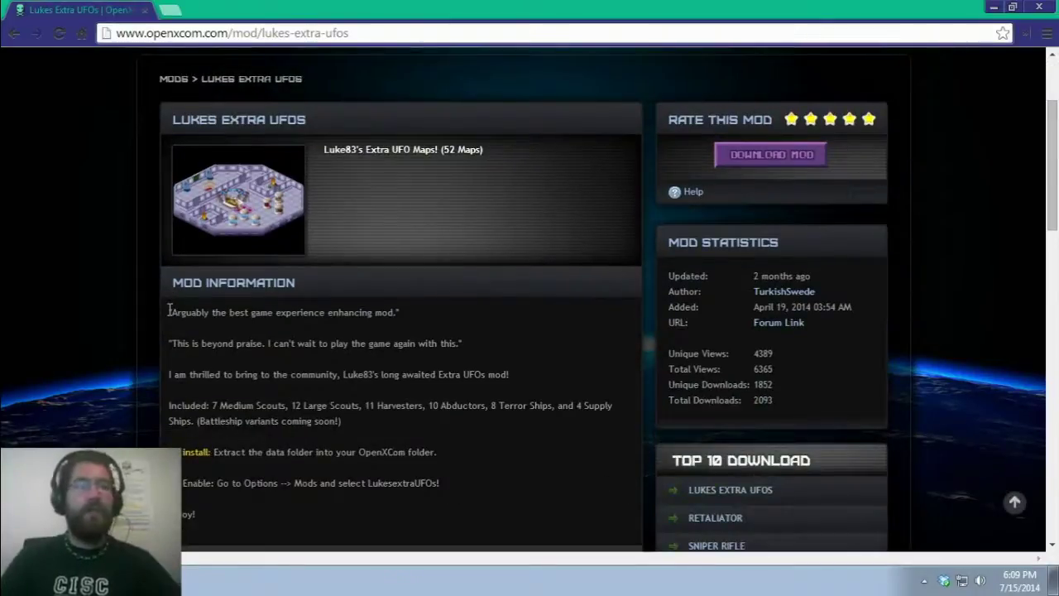
pyautogui.scroll(-5, 168, 308)
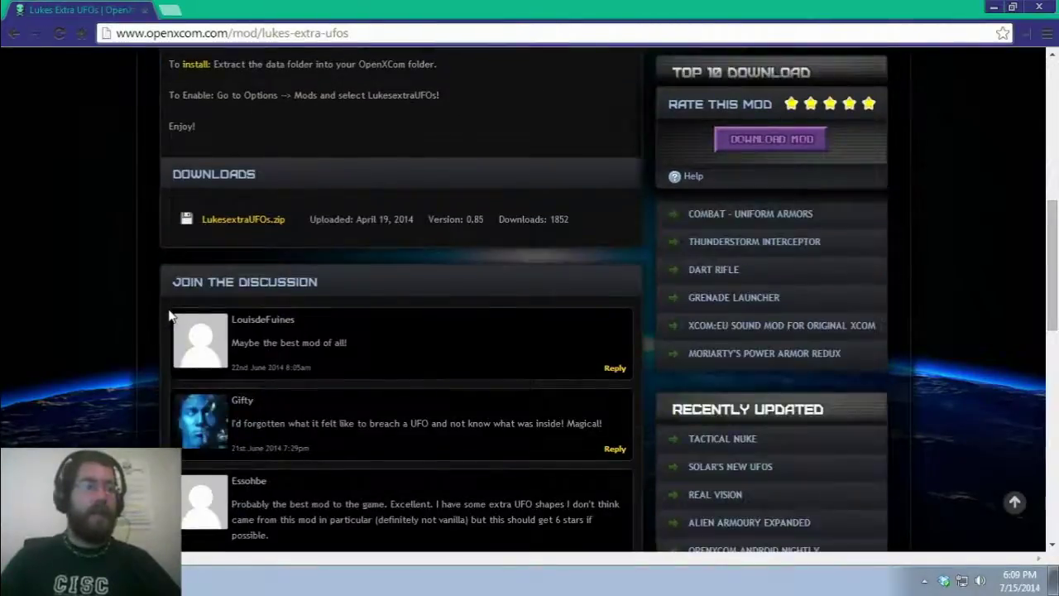
pyautogui.scroll(4, 169, 312)
pyautogui.scroll(2, 169, 314)
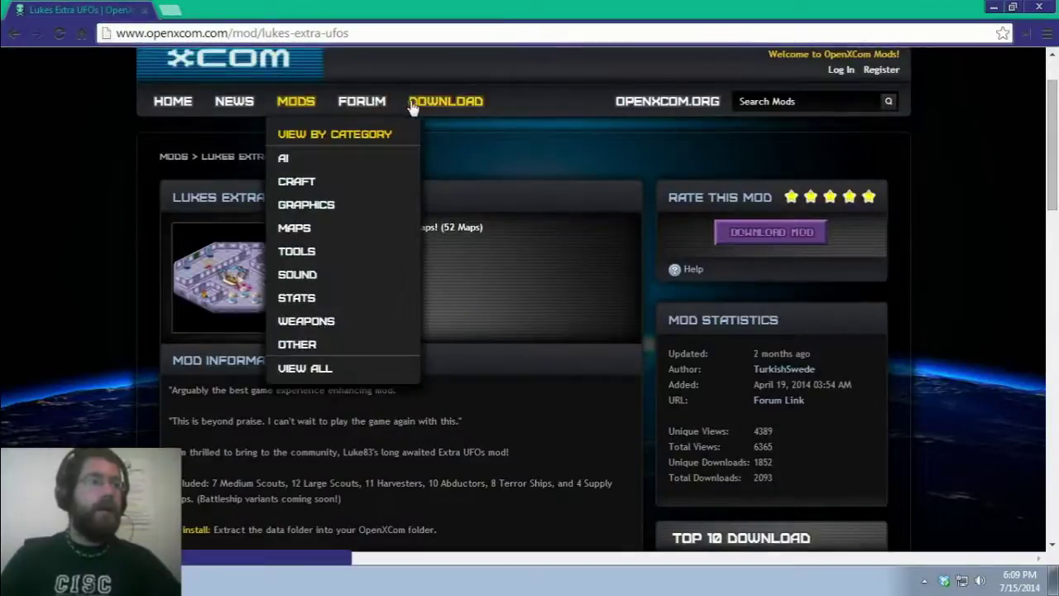
pyautogui.hotkey('alt', 'Left')
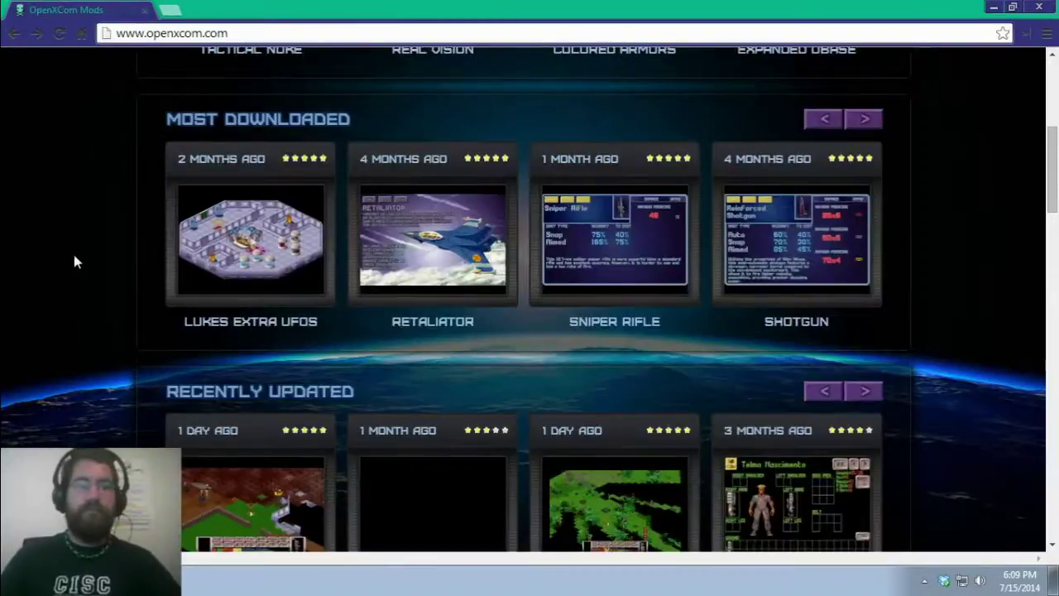
pyautogui.moveTo(218, 262)
pyautogui.click(240, 269)
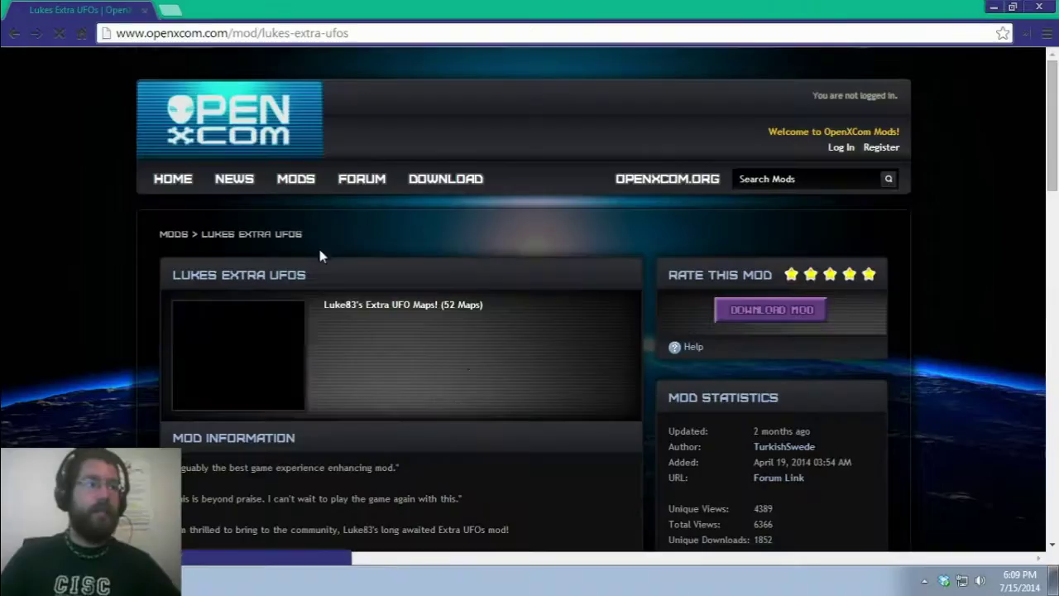
pyautogui.scroll(-3, 376, 279)
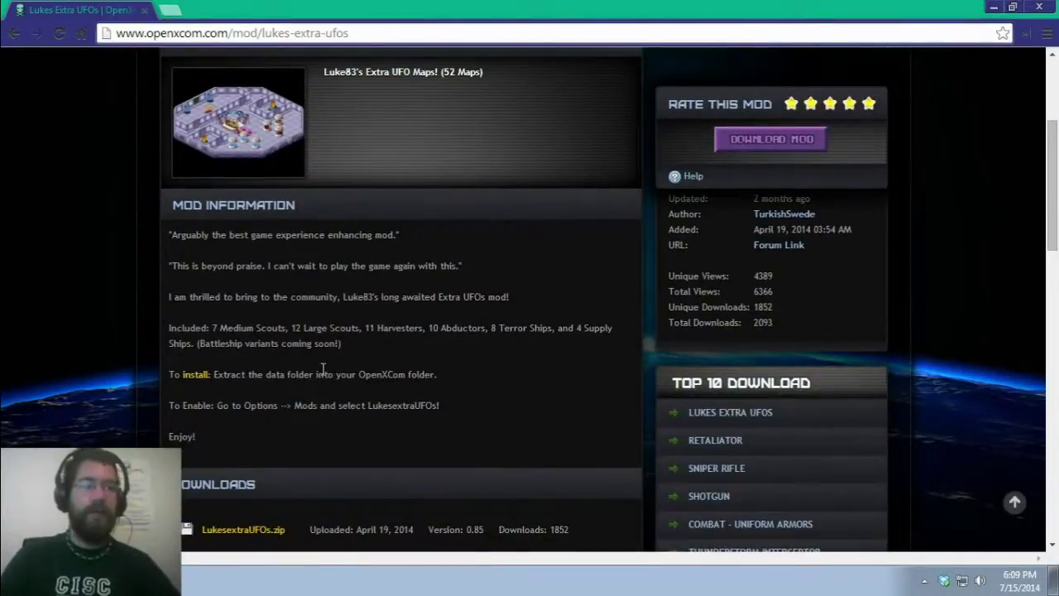
pyautogui.scroll(5, 331, 364)
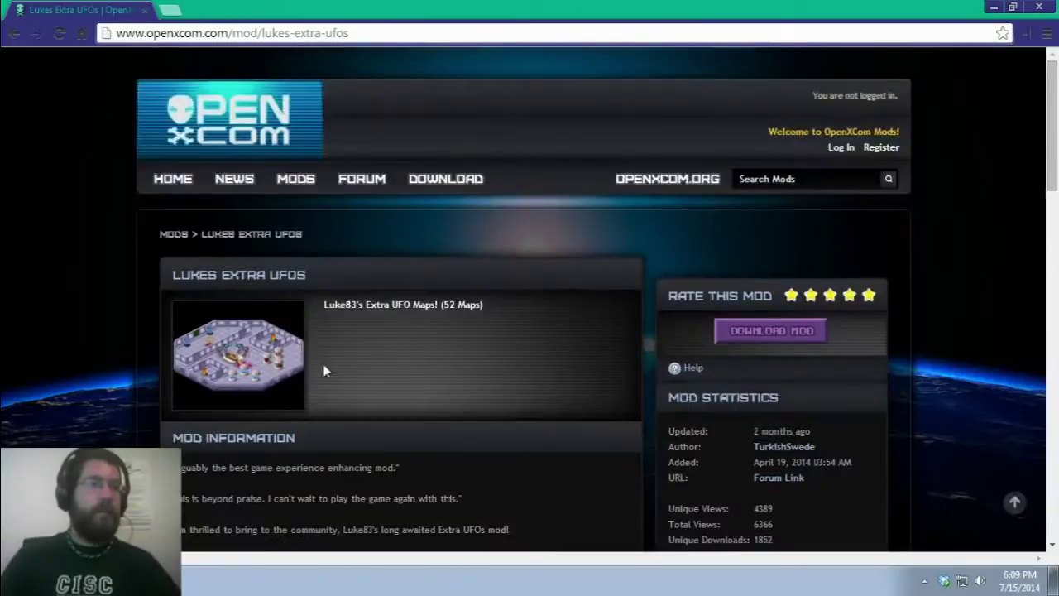
pyautogui.hotkey('alt', 'Left')
pyautogui.scroll(-2, 70, 351)
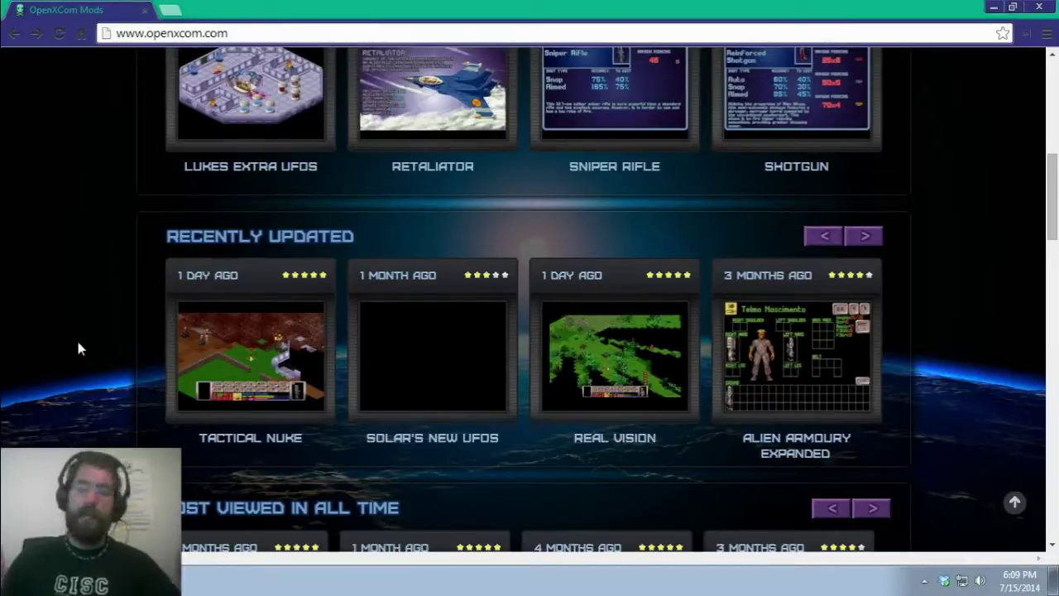
pyautogui.scroll(-4, 78, 348)
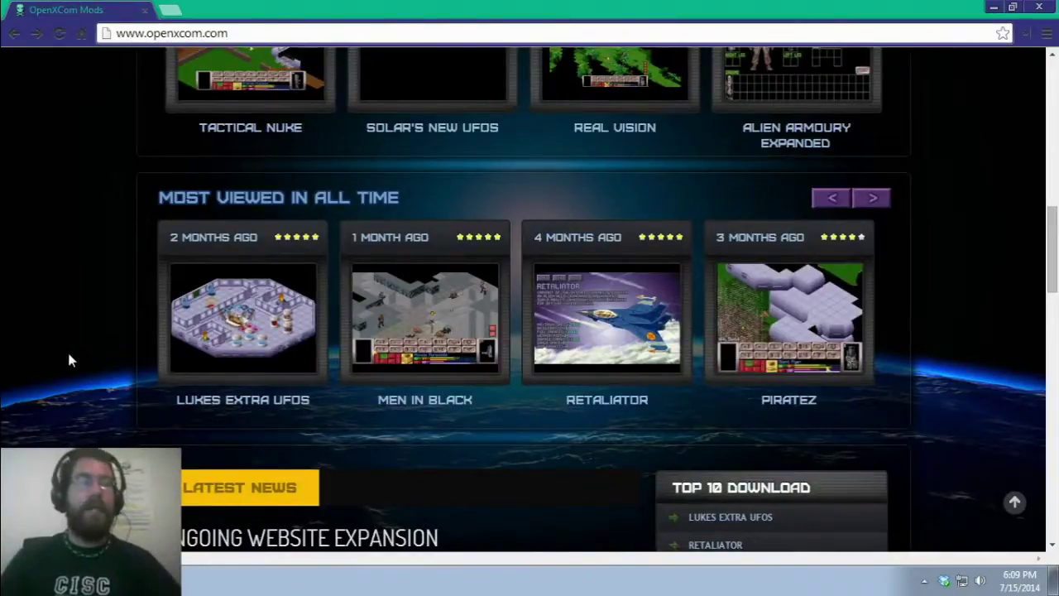
pyautogui.scroll(-5, 68, 359)
pyautogui.scroll(10, 68, 360)
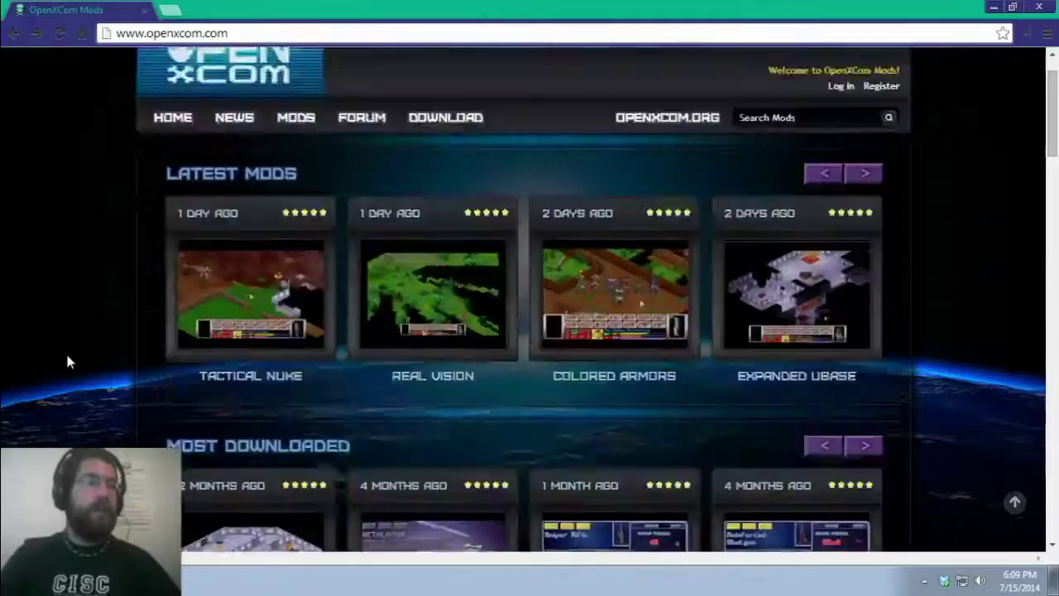